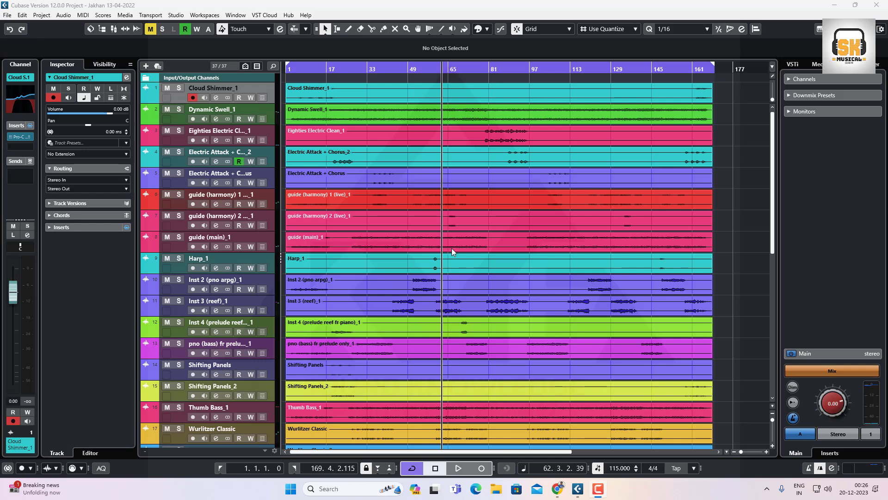
- Draw a red outline of two stacked rooms over the empty area beside the audio events
{"action": "left_click", "coordinate": [736, 259]}
{"action": "key", "text": "g"}
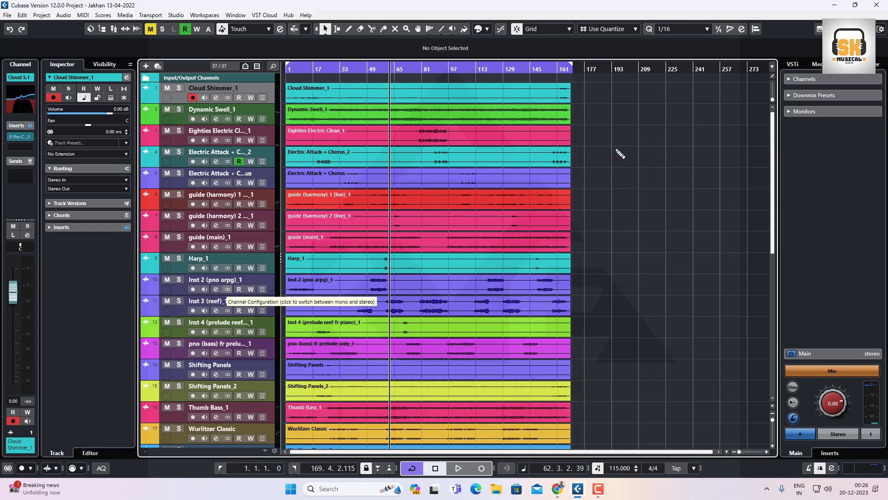
{"action": "mouse_move", "coordinate": [615, 140]}
{"action": "left_mouse_down"}
{"action": "mouse_move", "coordinate": [616, 193]}
{"action": "mouse_move", "coordinate": [636, 139]}
{"action": "mouse_move", "coordinate": [734, 139]}
{"action": "mouse_move", "coordinate": [754, 215]}
{"action": "mouse_move", "coordinate": [745, 257]}
{"action": "left_mouse_up"}
{"action": "mouse_move", "coordinate": [616, 200]}
{"action": "left_mouse_down"}
{"action": "mouse_move", "coordinate": [635, 279]}
{"action": "mouse_move", "coordinate": [755, 259]}
{"action": "left_mouse_up"}
{"action": "left_click_drag", "start_coordinate": [614, 199], "coordinate": [748, 184]}
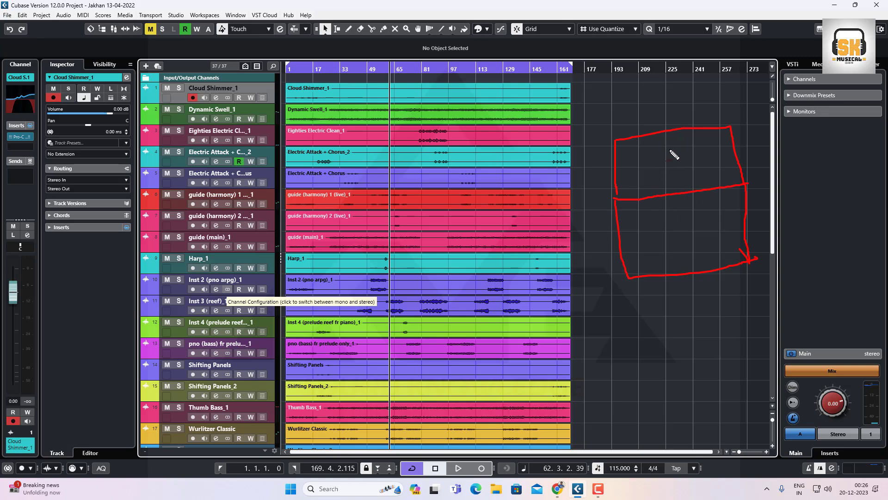
- Label the upper room M and the lower room EL, and add small corner boxes along the dividing wall
{"action": "mouse_move", "coordinate": [673, 162]}
{"action": "left_mouse_down"}
{"action": "mouse_move", "coordinate": [680, 150]}
{"action": "mouse_move", "coordinate": [689, 160]}
{"action": "left_mouse_up"}
{"action": "mouse_move", "coordinate": [672, 227]}
{"action": "left_mouse_down"}
{"action": "mouse_move", "coordinate": [681, 254]}
{"action": "mouse_move", "coordinate": [681, 224]}
{"action": "mouse_move", "coordinate": [689, 221]}
{"action": "mouse_move", "coordinate": [691, 235]}
{"action": "mouse_move", "coordinate": [736, 226]}
{"action": "mouse_move", "coordinate": [690, 208]}
{"action": "mouse_move", "coordinate": [666, 231]}
{"action": "mouse_move", "coordinate": [691, 252]}
{"action": "mouse_move", "coordinate": [710, 224]}
{"action": "mouse_move", "coordinate": [696, 211]}
{"action": "left_mouse_up"}
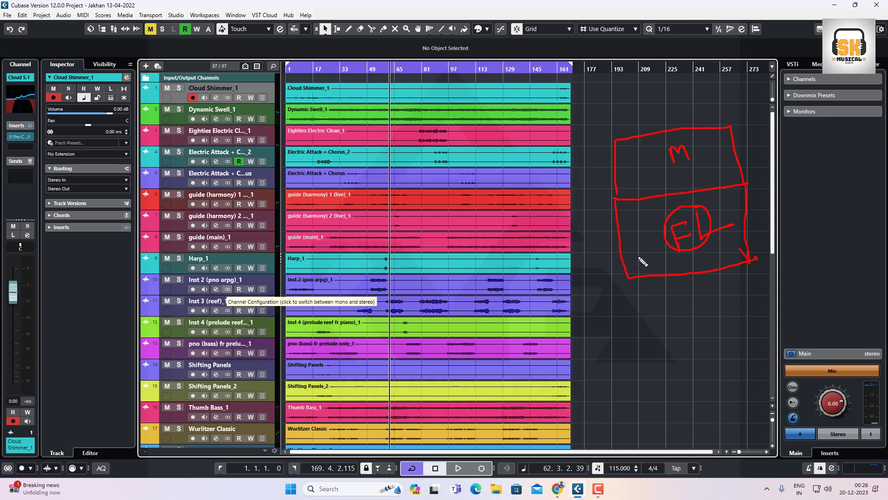
{"action": "mouse_move", "coordinate": [635, 243]}
{"action": "left_mouse_down"}
{"action": "mouse_move", "coordinate": [634, 254]}
{"action": "mouse_move", "coordinate": [641, 242]}
{"action": "mouse_move", "coordinate": [645, 254]}
{"action": "left_mouse_up"}
{"action": "mouse_move", "coordinate": [618, 200]}
{"action": "left_mouse_down"}
{"action": "mouse_move", "coordinate": [634, 200]}
{"action": "mouse_move", "coordinate": [635, 221]}
{"action": "mouse_move", "coordinate": [618, 224]}
{"action": "left_mouse_up"}
{"action": "mouse_move", "coordinate": [722, 186]}
{"action": "left_mouse_down"}
{"action": "mouse_move", "coordinate": [725, 201]}
{"action": "mouse_move", "coordinate": [745, 202]}
{"action": "left_mouse_up"}
{"action": "mouse_move", "coordinate": [615, 175]}
{"action": "left_mouse_down"}
{"action": "mouse_move", "coordinate": [634, 173]}
{"action": "mouse_move", "coordinate": [642, 196]}
{"action": "left_mouse_up"}
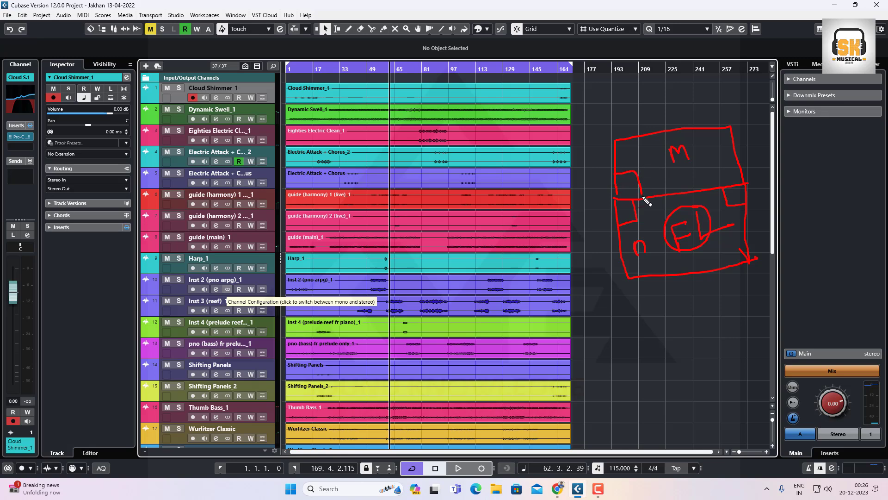
- Connect the upper corner boxes to a circled M, mark the lower boxes, and clear the room drawing
{"action": "mouse_move", "coordinate": [735, 159]}
{"action": "left_mouse_down"}
{"action": "mouse_move", "coordinate": [721, 167]}
{"action": "mouse_move", "coordinate": [722, 184]}
{"action": "mouse_move", "coordinate": [696, 151]}
{"action": "left_mouse_up"}
{"action": "mouse_move", "coordinate": [641, 179]}
{"action": "left_mouse_down"}
{"action": "mouse_move", "coordinate": [674, 150]}
{"action": "mouse_move", "coordinate": [668, 137]}
{"action": "mouse_move", "coordinate": [665, 162]}
{"action": "mouse_move", "coordinate": [692, 153]}
{"action": "mouse_move", "coordinate": [676, 134]}
{"action": "left_mouse_up"}
{"action": "mouse_move", "coordinate": [647, 243]}
{"action": "left_mouse_down"}
{"action": "mouse_move", "coordinate": [633, 238]}
{"action": "mouse_move", "coordinate": [636, 256]}
{"action": "mouse_move", "coordinate": [640, 246]}
{"action": "left_mouse_up"}
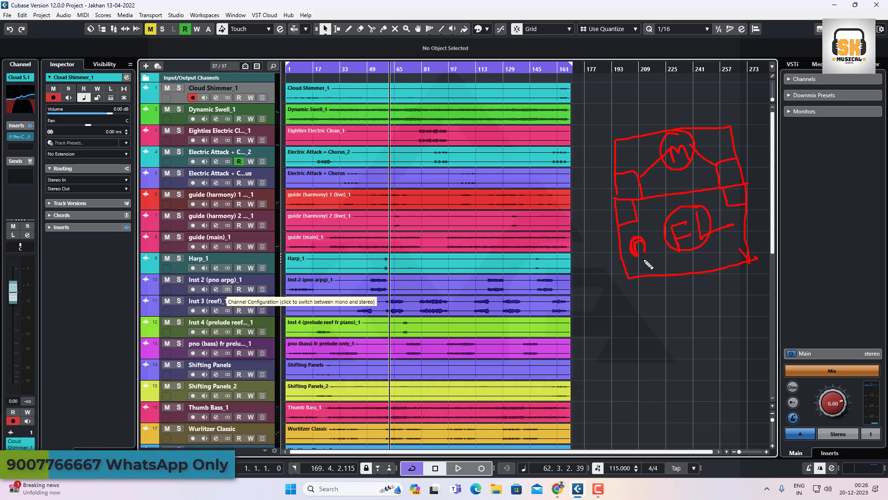
{"action": "left_click_drag", "start_coordinate": [631, 210], "coordinate": [650, 231]}
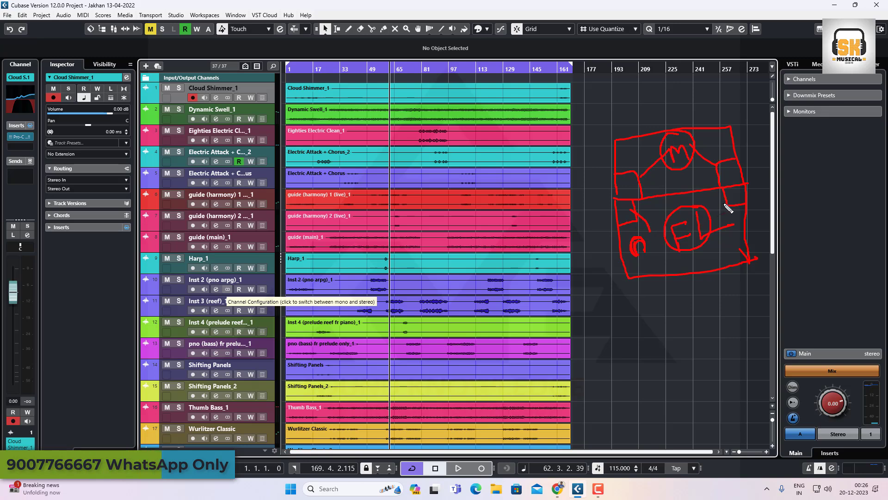
{"action": "left_click_drag", "start_coordinate": [726, 203], "coordinate": [724, 225]}
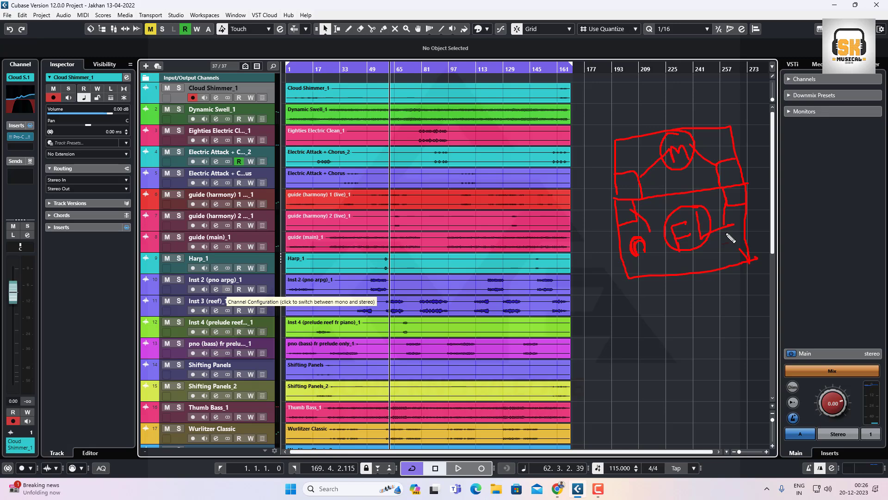
{"action": "key", "text": "Escape"}
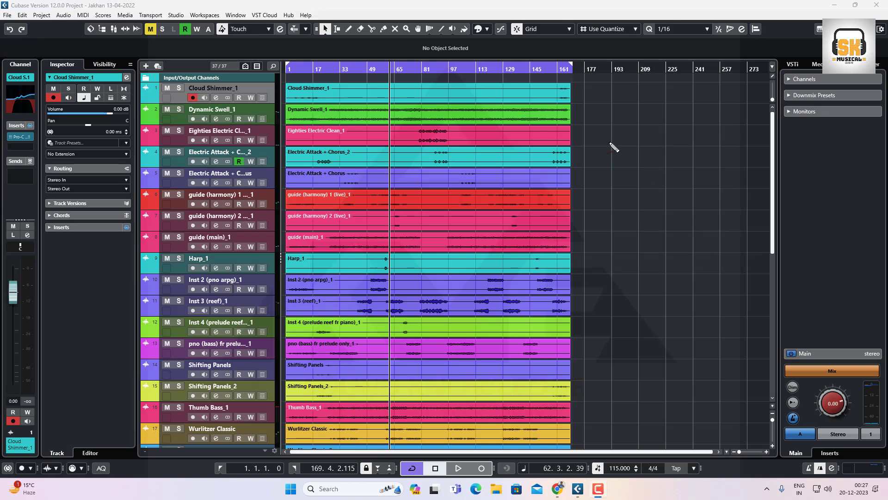
- Write M with the room sizes 6x6, 8x8 and 10x12, underline each, and clear the notes
{"action": "mouse_move", "coordinate": [610, 142]}
{"action": "left_mouse_down"}
{"action": "mouse_move", "coordinate": [620, 152]}
{"action": "mouse_move", "coordinate": [627, 143]}
{"action": "left_mouse_up"}
{"action": "mouse_move", "coordinate": [623, 174]}
{"action": "left_mouse_down"}
{"action": "mouse_move", "coordinate": [620, 184]}
{"action": "mouse_move", "coordinate": [641, 174]}
{"action": "mouse_move", "coordinate": [647, 180]}
{"action": "mouse_move", "coordinate": [633, 202]}
{"action": "mouse_move", "coordinate": [639, 213]}
{"action": "mouse_move", "coordinate": [648, 195]}
{"action": "mouse_move", "coordinate": [653, 204]}
{"action": "mouse_move", "coordinate": [649, 192]}
{"action": "left_mouse_up"}
{"action": "mouse_move", "coordinate": [635, 234]}
{"action": "left_mouse_down"}
{"action": "mouse_move", "coordinate": [634, 248]}
{"action": "mouse_move", "coordinate": [657, 232]}
{"action": "mouse_move", "coordinate": [669, 236]}
{"action": "left_mouse_up"}
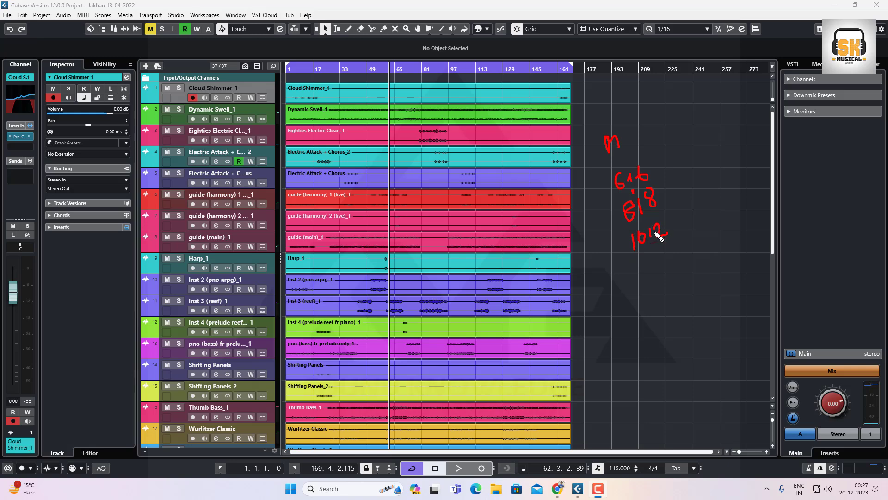
{"action": "left_click_drag", "start_coordinate": [631, 260], "coordinate": [685, 239]}
{"action": "left_click_drag", "start_coordinate": [622, 225], "coordinate": [664, 206]}
{"action": "left_click_drag", "start_coordinate": [618, 190], "coordinate": [656, 176]}
{"action": "left_click_drag", "start_coordinate": [603, 153], "coordinate": [631, 148]}
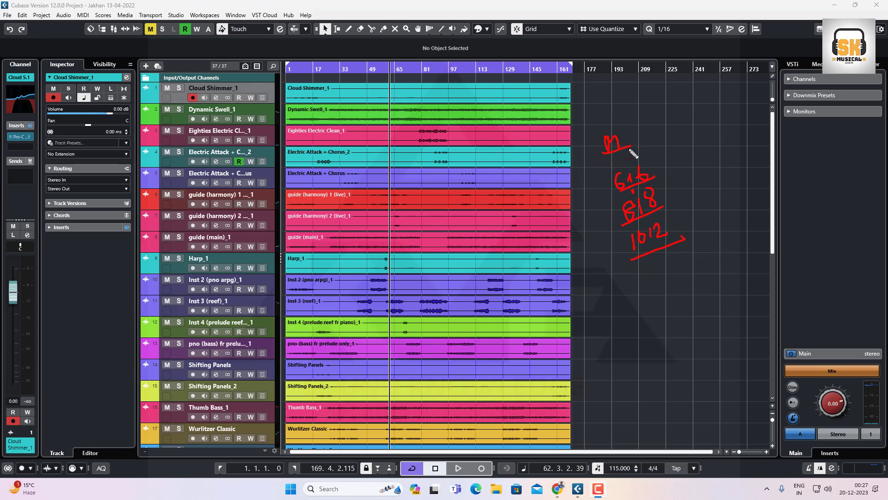
{"action": "key", "text": "Escape"}
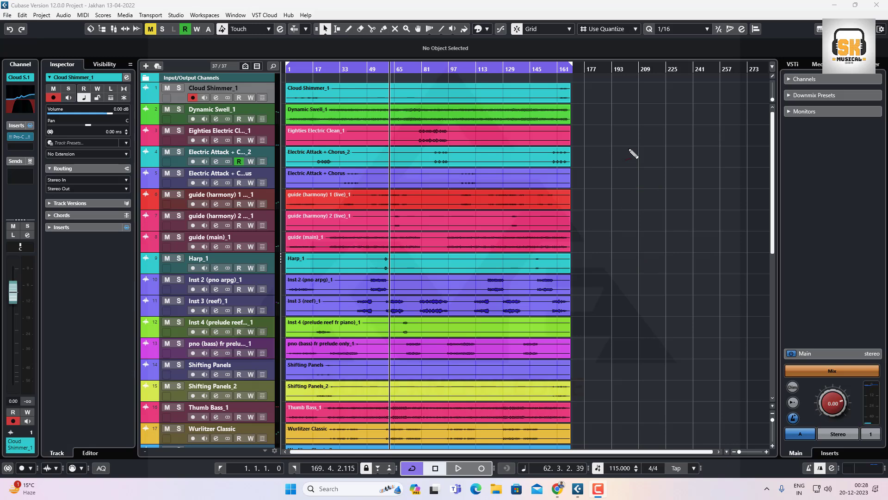
- Narrow the MixConsole channel strips until 27 channels fit in view, and return to the project
{"action": "key", "text": "F3"}
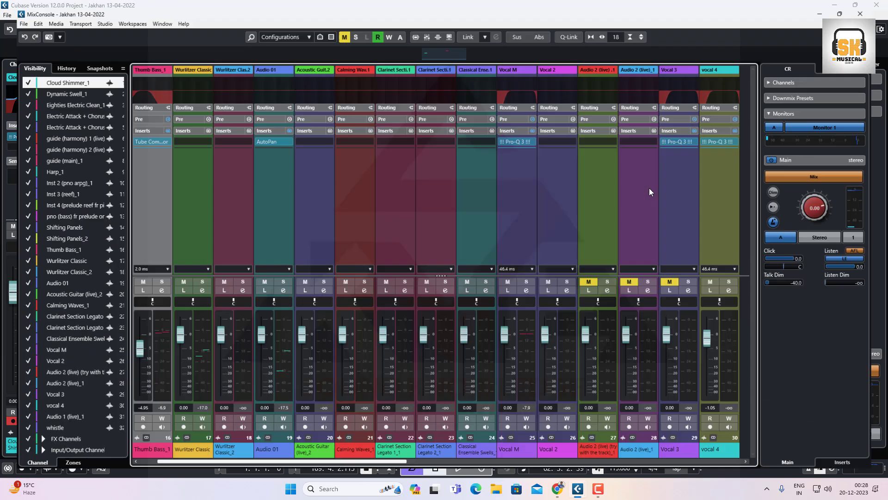
{"action": "key", "text": "g"}
{"action": "key", "text": "g"}
{"action": "key", "text": "g"}
{"action": "key", "text": "g"}
{"action": "key", "text": "g"}
{"action": "key", "text": "g"}
{"action": "key", "text": "g"}
{"action": "key", "text": "g"}
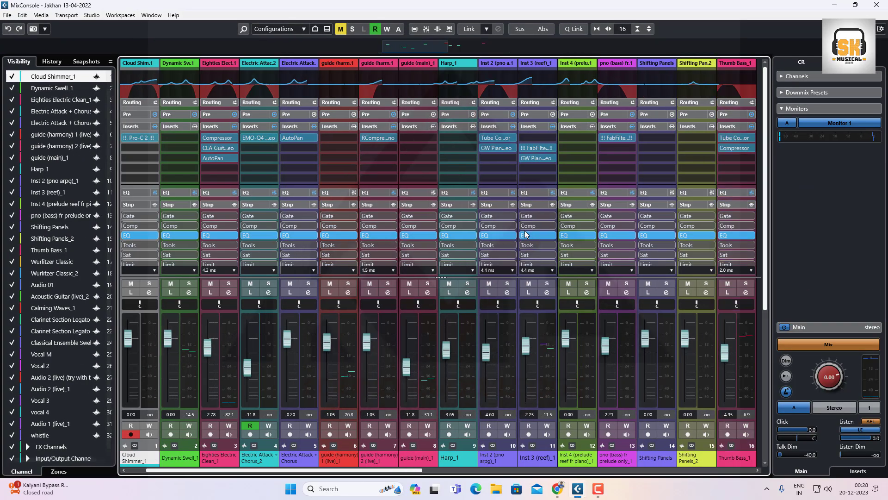
{"action": "key", "text": "g"}
{"action": "key", "text": "g"}
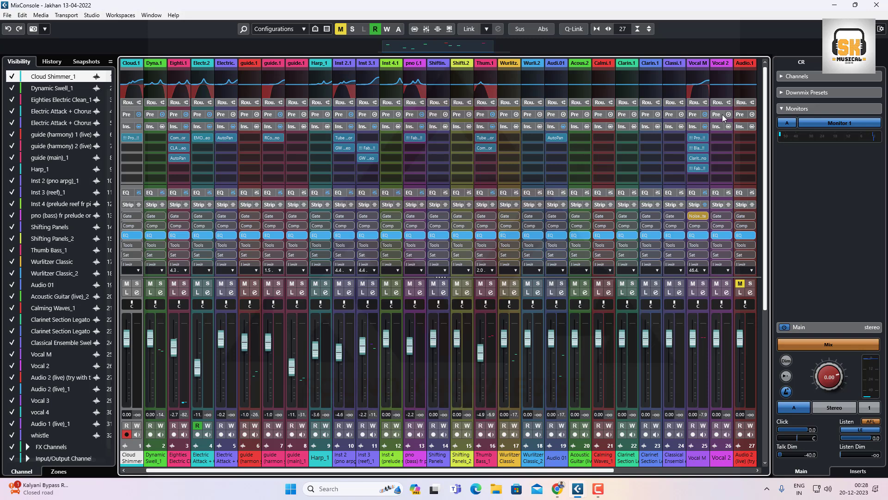
{"action": "key", "text": "F3"}
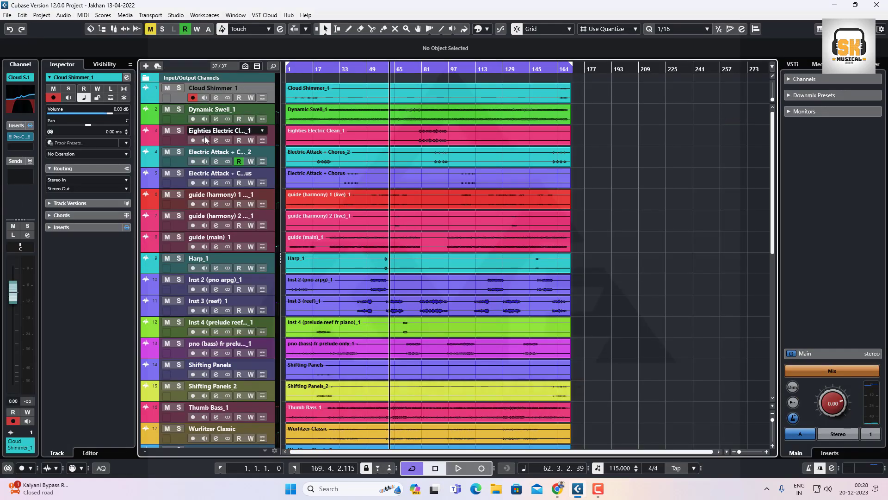
- Open the channel settings of the Eighties Electric Clean_1 track and look at its Cue Sends and Sends
{"action": "left_click", "coordinate": [170, 138]}
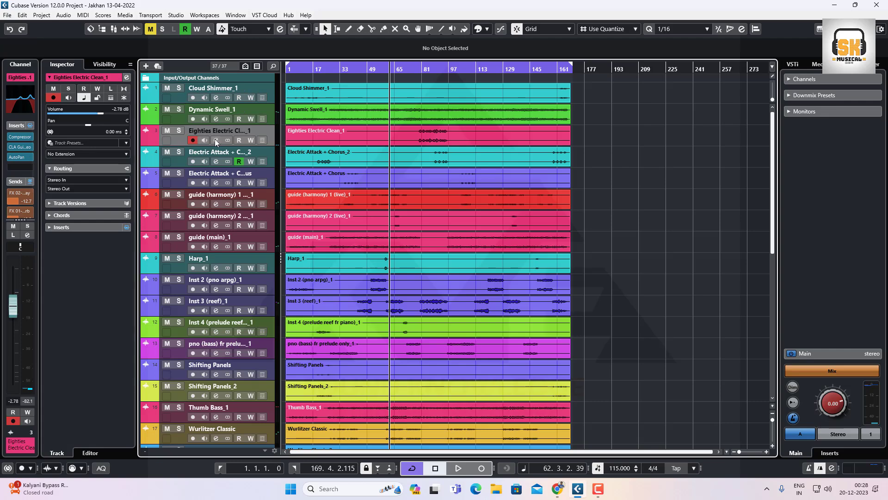
{"action": "left_click", "coordinate": [216, 140]}
{"action": "left_click_drag", "start_coordinate": [436, 184], "coordinate": [566, 141]}
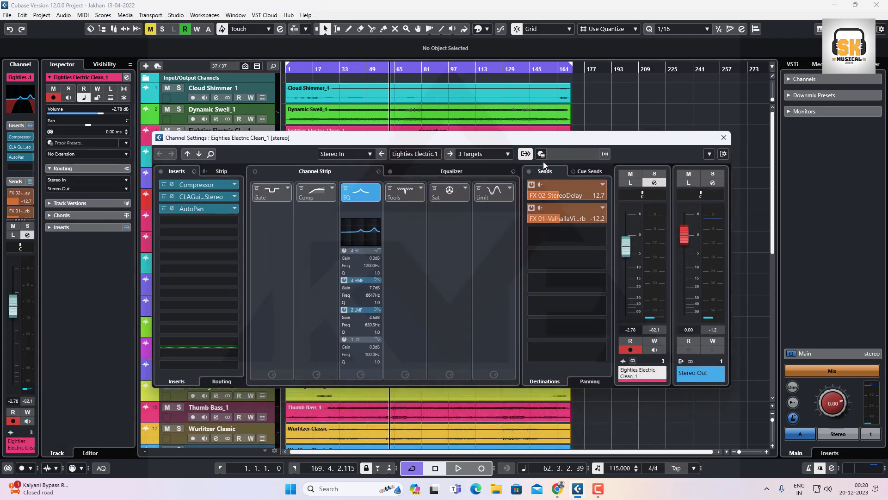
{"action": "left_click", "coordinate": [589, 171]}
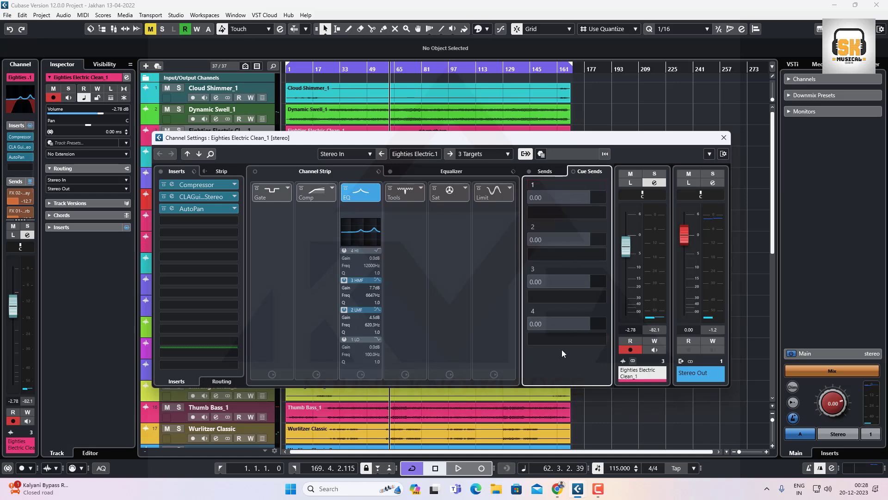
{"action": "left_click", "coordinate": [545, 171]}
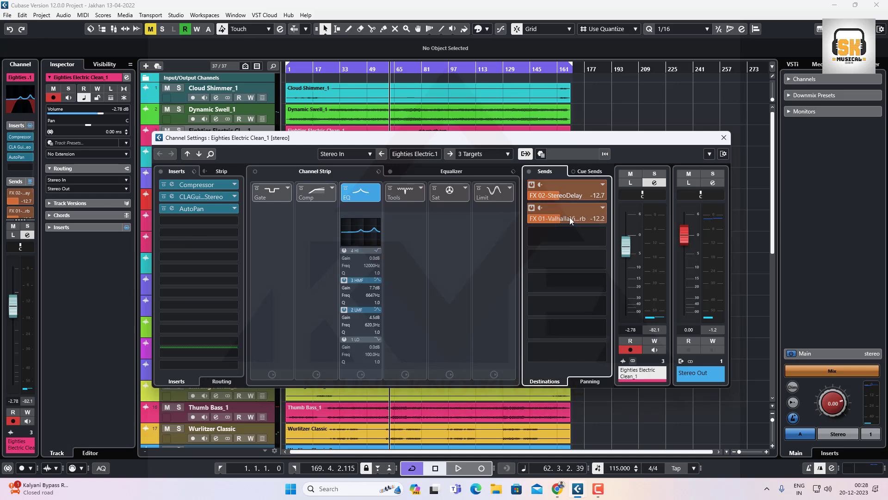
- Review the channel's Strip, Inserts and Cue Sends, and close the channel settings
{"action": "left_click", "coordinate": [220, 172]}
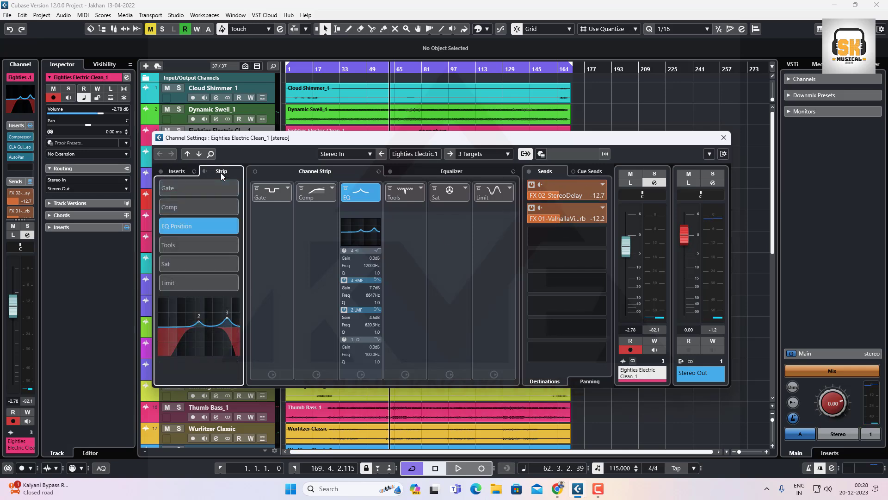
{"action": "left_click", "coordinate": [180, 171]}
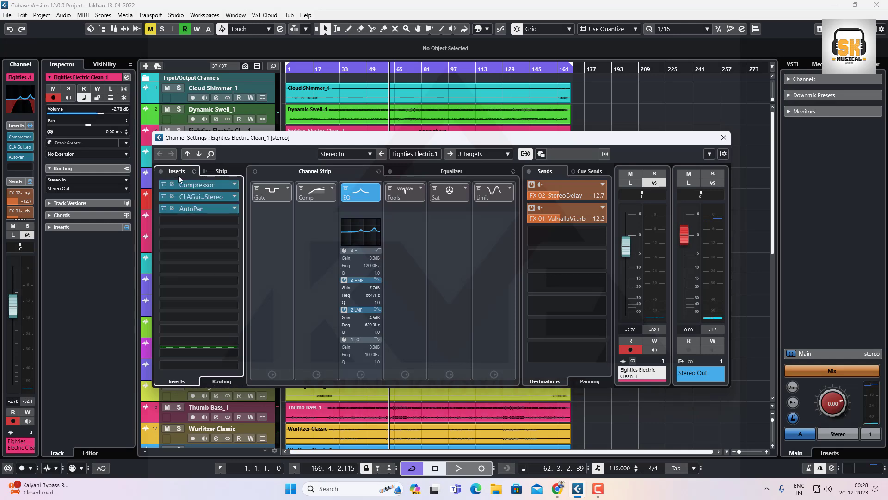
{"action": "left_click", "coordinate": [176, 381]}
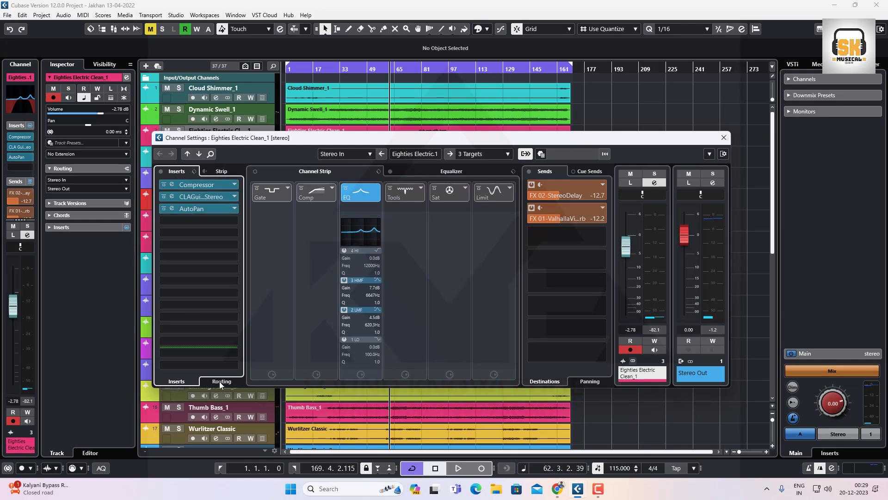
{"action": "left_click", "coordinate": [179, 381]}
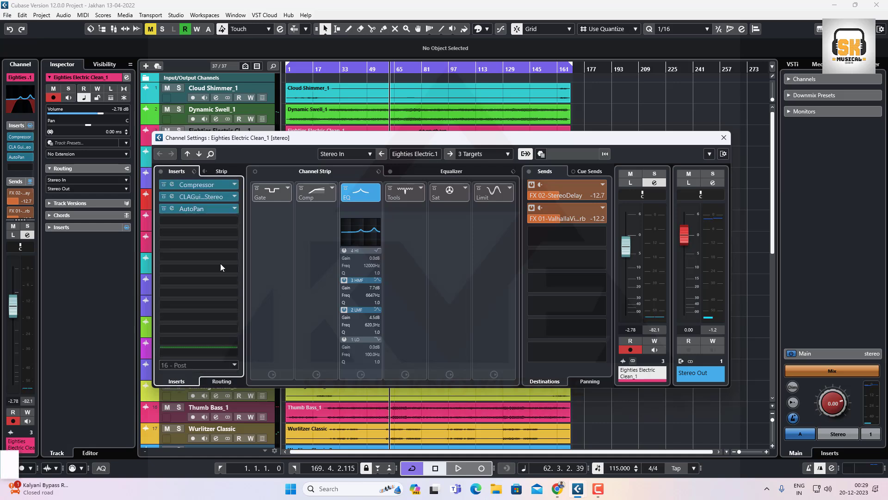
{"action": "left_click", "coordinate": [588, 171]}
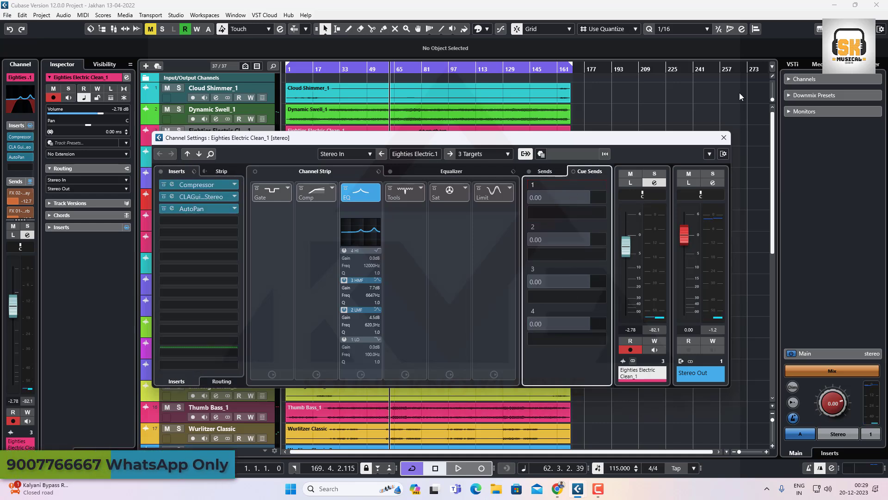
{"action": "left_click", "coordinate": [724, 137]}
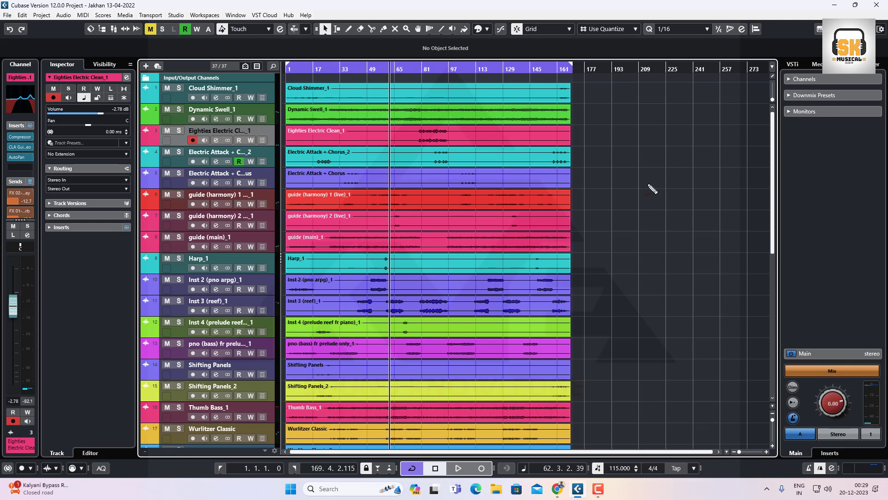
- Draw an audio interface box with a row of outputs, wiring two to speakers and two to a smaller unit
{"action": "mouse_move", "coordinate": [605, 129]}
{"action": "left_mouse_down"}
{"action": "mouse_move", "coordinate": [605, 149]}
{"action": "mouse_move", "coordinate": [622, 166]}
{"action": "mouse_move", "coordinate": [716, 163]}
{"action": "mouse_move", "coordinate": [717, 127]}
{"action": "mouse_move", "coordinate": [605, 126]}
{"action": "mouse_move", "coordinate": [630, 140]}
{"action": "mouse_move", "coordinate": [709, 141]}
{"action": "mouse_move", "coordinate": [737, 124]}
{"action": "mouse_move", "coordinate": [741, 155]}
{"action": "mouse_move", "coordinate": [719, 161]}
{"action": "left_mouse_up"}
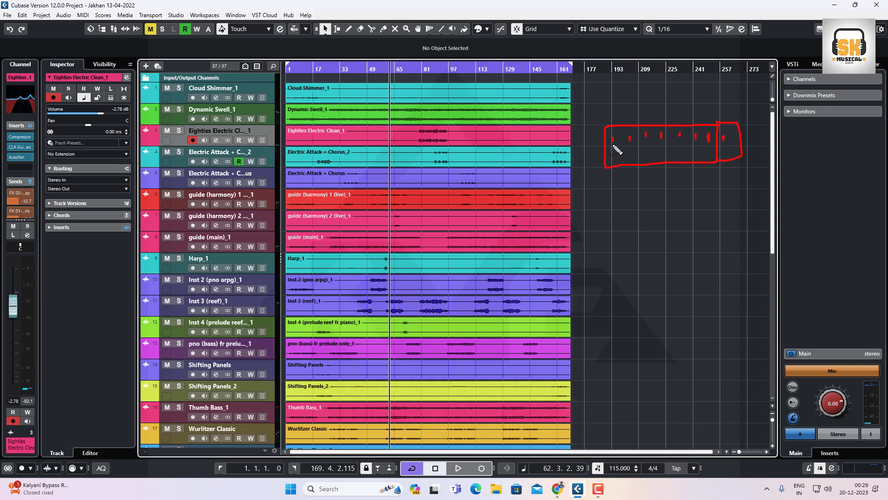
{"action": "mouse_move", "coordinate": [612, 140]}
{"action": "left_mouse_down"}
{"action": "mouse_move", "coordinate": [619, 222]}
{"action": "mouse_move", "coordinate": [608, 252]}
{"action": "left_mouse_up"}
{"action": "mouse_move", "coordinate": [608, 222]}
{"action": "left_mouse_down"}
{"action": "mouse_move", "coordinate": [622, 224]}
{"action": "mouse_move", "coordinate": [610, 251]}
{"action": "left_mouse_up"}
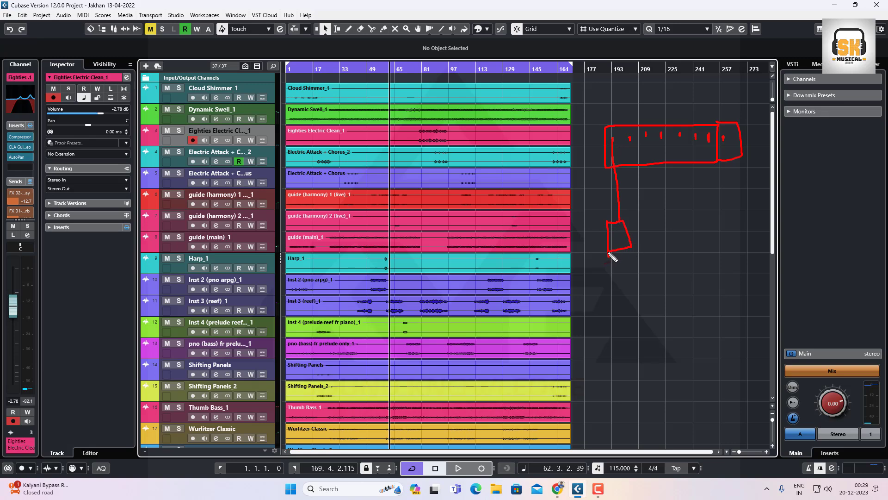
{"action": "mouse_move", "coordinate": [628, 145]}
{"action": "left_mouse_down"}
{"action": "mouse_move", "coordinate": [646, 174]}
{"action": "mouse_move", "coordinate": [652, 226]}
{"action": "mouse_move", "coordinate": [656, 194]}
{"action": "mouse_move", "coordinate": [667, 224]}
{"action": "mouse_move", "coordinate": [652, 225]}
{"action": "left_mouse_up"}
{"action": "left_click_drag", "start_coordinate": [645, 136], "coordinate": [660, 99]}
{"action": "mouse_move", "coordinate": [663, 137]}
{"action": "left_mouse_down"}
{"action": "mouse_move", "coordinate": [670, 113]}
{"action": "mouse_move", "coordinate": [708, 95]}
{"action": "mouse_move", "coordinate": [710, 109]}
{"action": "mouse_move", "coordinate": [757, 92]}
{"action": "mouse_move", "coordinate": [757, 107]}
{"action": "mouse_move", "coordinate": [713, 111]}
{"action": "left_mouse_up"}
{"action": "mouse_move", "coordinate": [661, 101]}
{"action": "left_mouse_down"}
{"action": "mouse_move", "coordinate": [712, 84]}
{"action": "mouse_move", "coordinate": [719, 104]}
{"action": "left_mouse_up"}
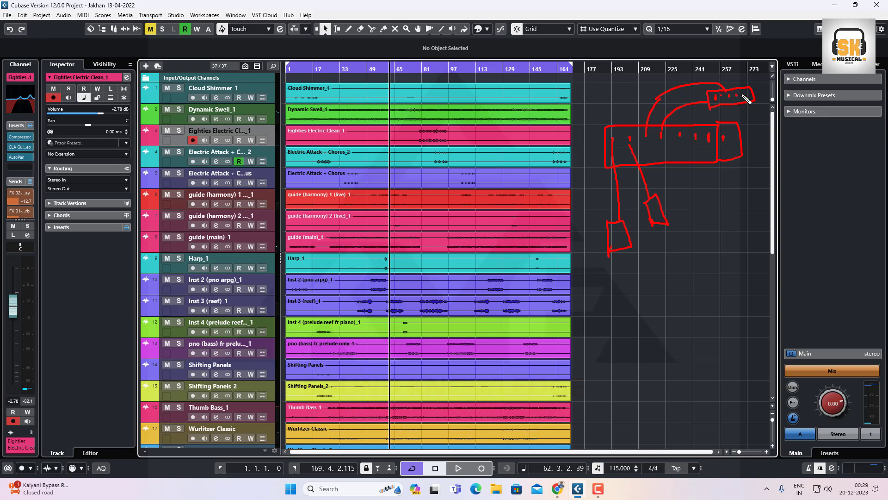
- Start two more output cables on the interface sketch and draw a separate room with two corner speaker boxes
{"action": "left_click", "coordinate": [746, 94]}
{"action": "left_click_drag", "start_coordinate": [680, 140], "coordinate": [690, 174]}
{"action": "left_click_drag", "start_coordinate": [696, 139], "coordinate": [702, 173]}
{"action": "left_click_drag", "start_coordinate": [675, 298], "coordinate": [680, 369]}
{"action": "mouse_move", "coordinate": [676, 297]}
{"action": "left_mouse_down"}
{"action": "mouse_move", "coordinate": [752, 291]}
{"action": "mouse_move", "coordinate": [701, 362]}
{"action": "mouse_move", "coordinate": [680, 364]}
{"action": "mouse_move", "coordinate": [676, 322]}
{"action": "left_mouse_up"}
{"action": "mouse_move", "coordinate": [727, 290]}
{"action": "left_mouse_down"}
{"action": "mouse_move", "coordinate": [739, 311]}
{"action": "mouse_move", "coordinate": [758, 307]}
{"action": "left_mouse_up"}
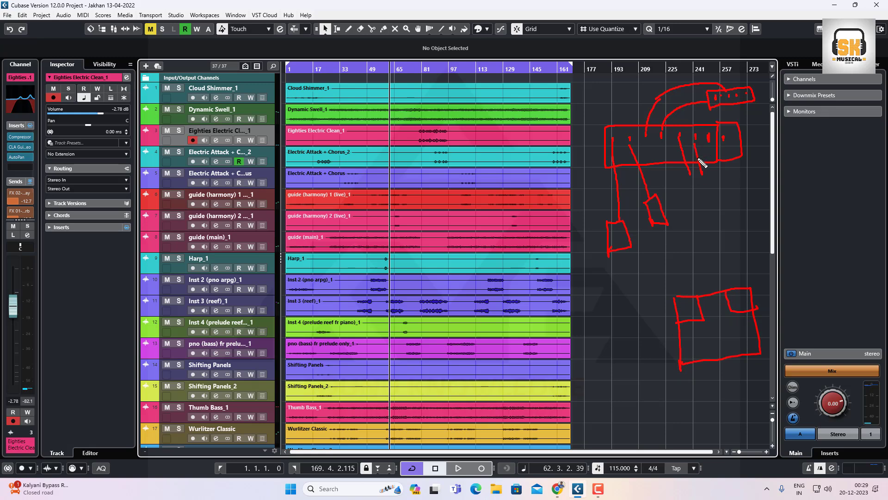
- Connect the interface outputs to the room's corner speakers, mark the last outputs, and clear the drawing
{"action": "left_click_drag", "start_coordinate": [691, 172], "coordinate": [687, 295]}
{"action": "left_click_drag", "start_coordinate": [700, 169], "coordinate": [736, 291]}
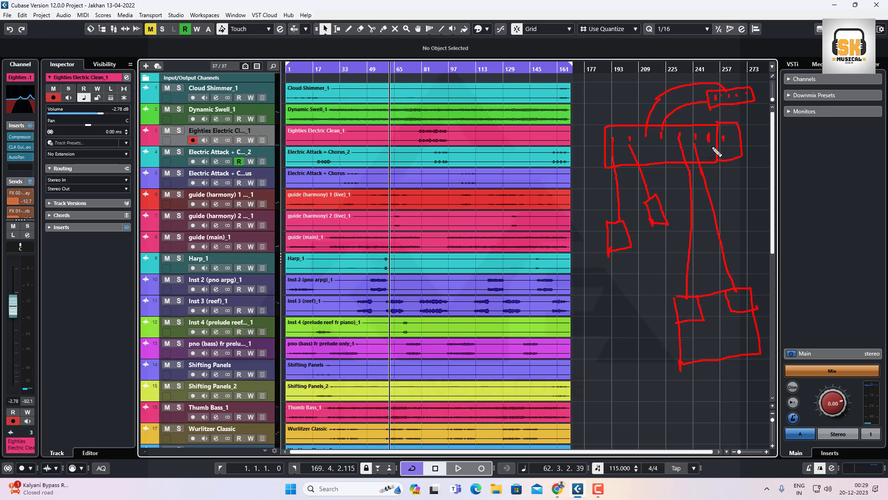
{"action": "mouse_move", "coordinate": [717, 144]}
{"action": "left_mouse_down"}
{"action": "mouse_move", "coordinate": [726, 130]}
{"action": "mouse_move", "coordinate": [709, 134]}
{"action": "mouse_move", "coordinate": [729, 207]}
{"action": "left_mouse_up"}
{"action": "left_click_drag", "start_coordinate": [723, 162], "coordinate": [738, 200]}
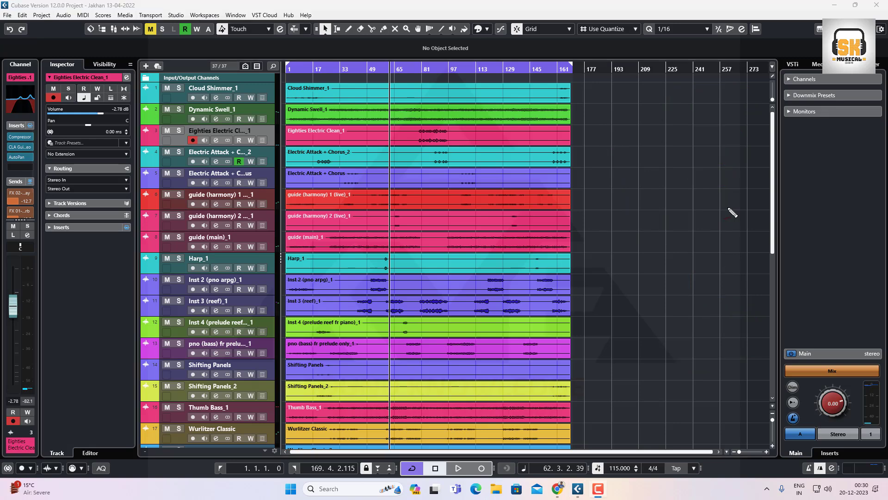
{"action": "key", "text": "Escape"}
- Open the MixConsole and view the channels' Sends and Cue Sends racks
{"action": "left_click", "coordinate": [625, 206]}
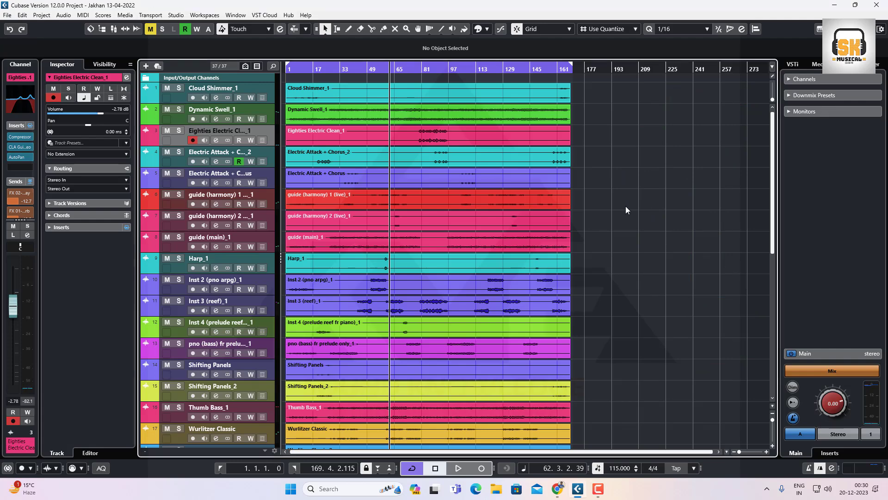
{"action": "key", "text": "F3"}
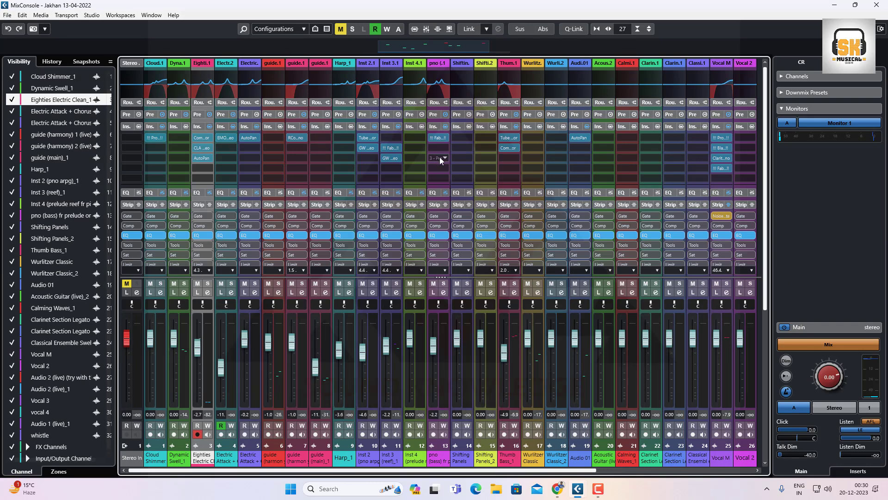
{"action": "scroll", "coordinate": [440, 157], "scroll_direction": "down", "scroll_amount": 4}
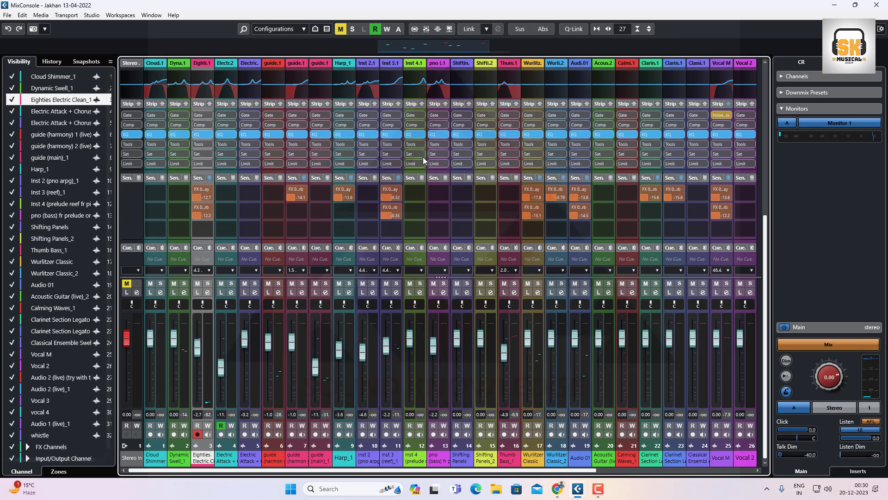
- Hide the Cue Sends rack through the MixConsole window layout and show it again
{"action": "left_click", "coordinate": [881, 29]}
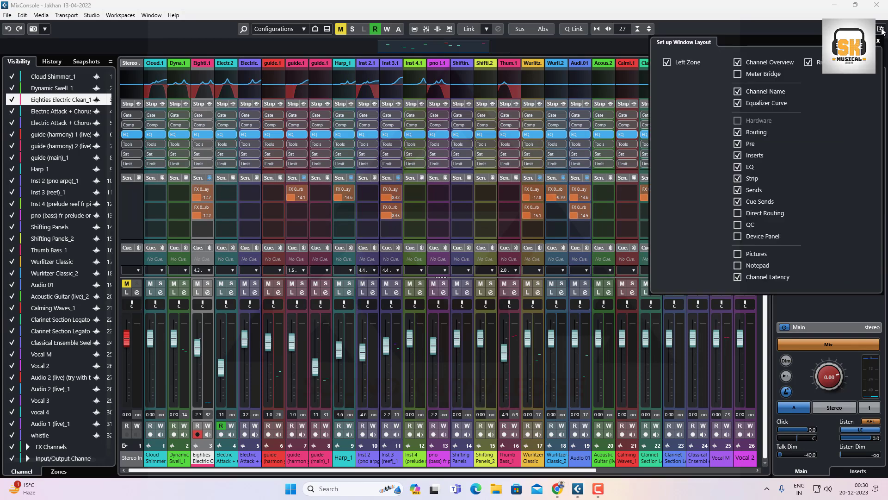
{"action": "left_click", "coordinate": [738, 202]}
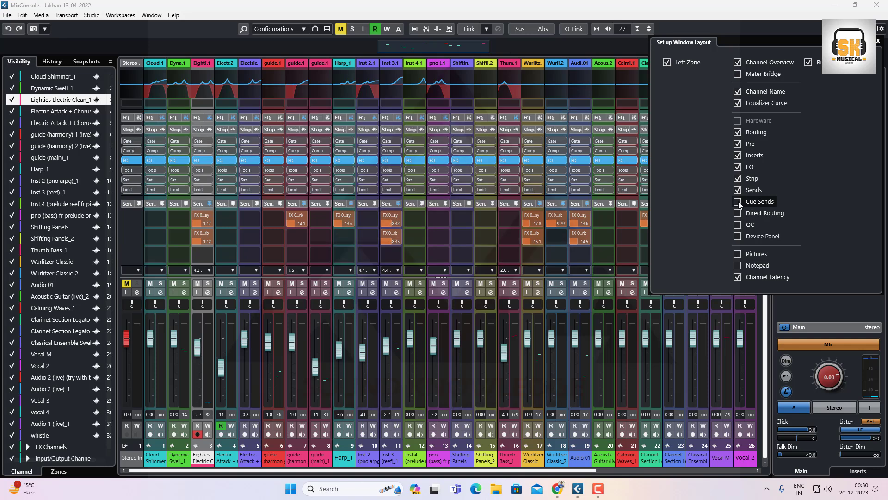
{"action": "left_click", "coordinate": [737, 202]}
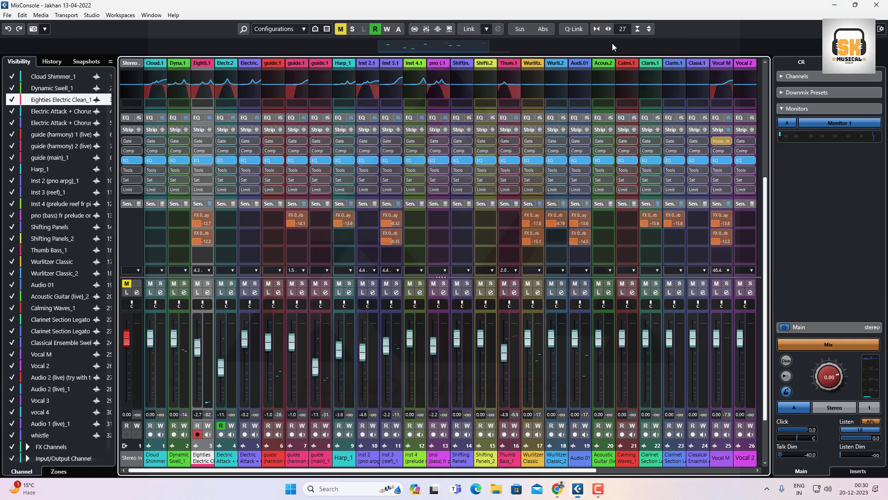
{"action": "scroll", "coordinate": [599, 179], "scroll_direction": "down", "scroll_amount": 2}
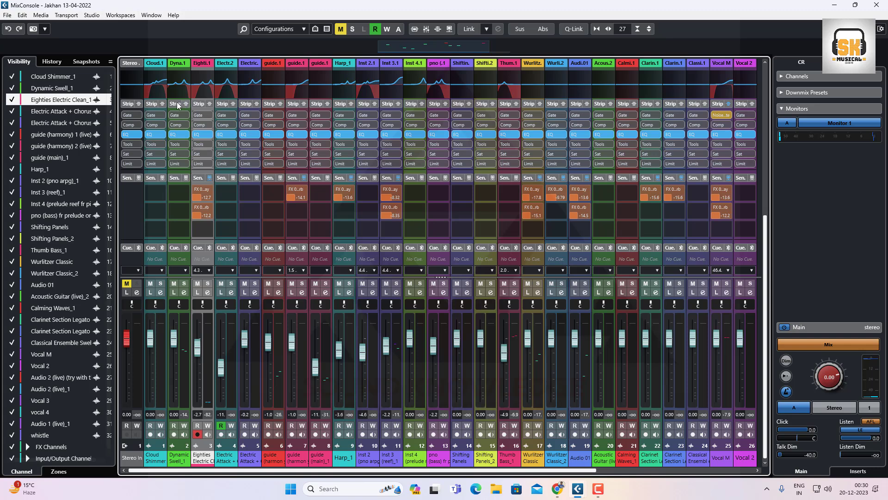
- Add a stereo cue channel named Cue 1 to the Control Room in Audio Connections
{"action": "left_click", "coordinate": [93, 15]}
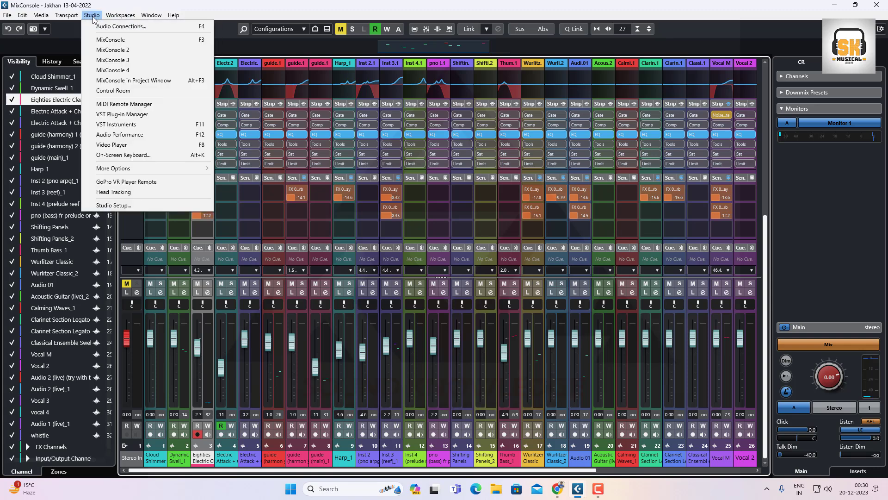
{"action": "left_click", "coordinate": [117, 24]}
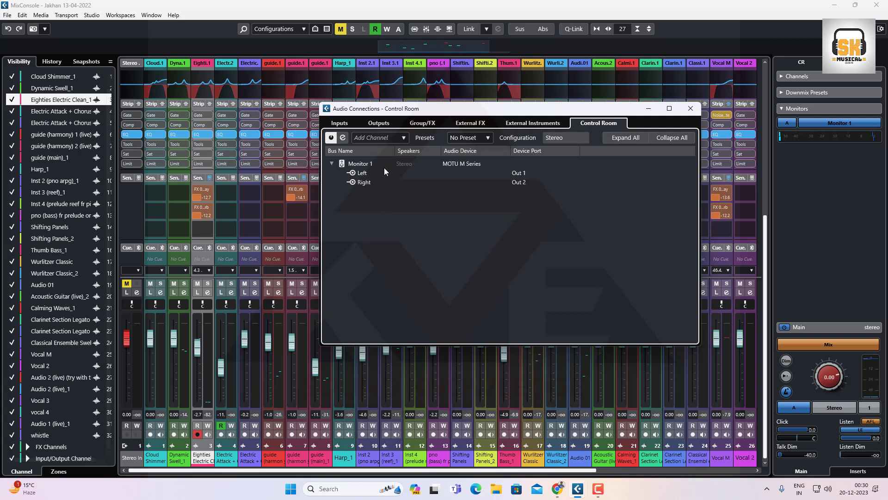
{"action": "left_click", "coordinate": [385, 138]}
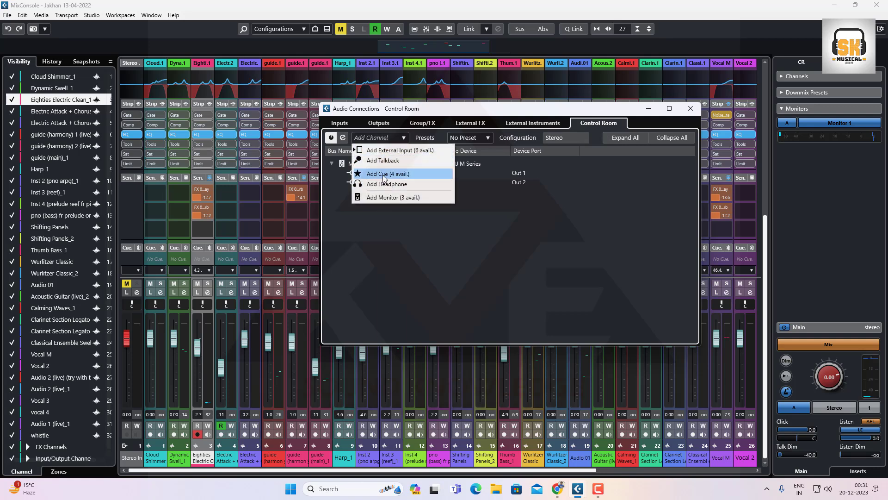
{"action": "left_click", "coordinate": [383, 174]}
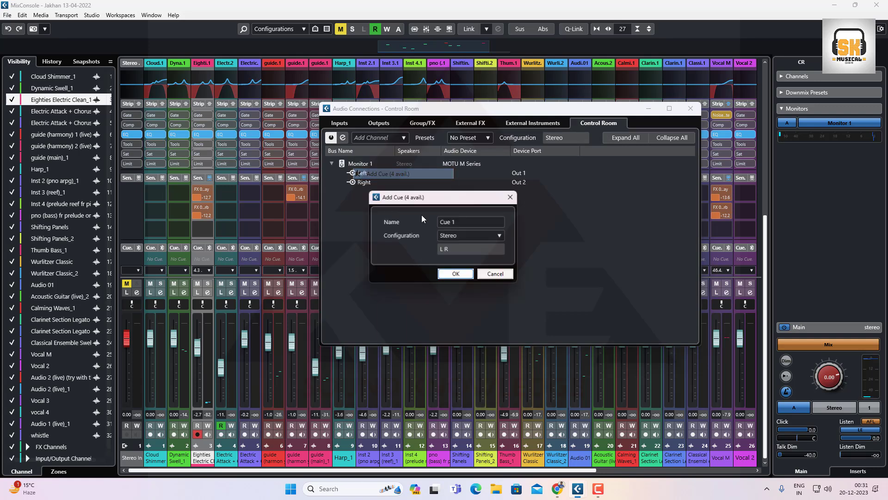
{"action": "left_click", "coordinate": [456, 275]}
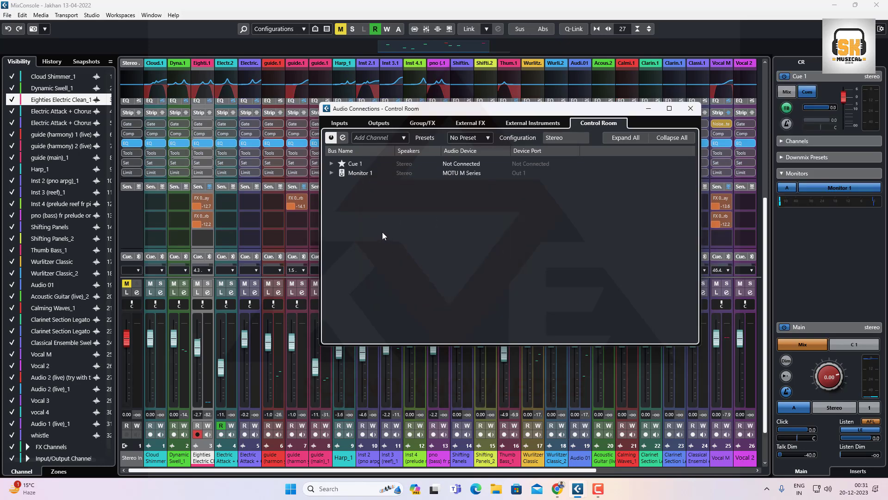
- Check the device ports available for Cue 1's left channel and compare them with Monitor 1's outputs
{"action": "left_click", "coordinate": [331, 163]}
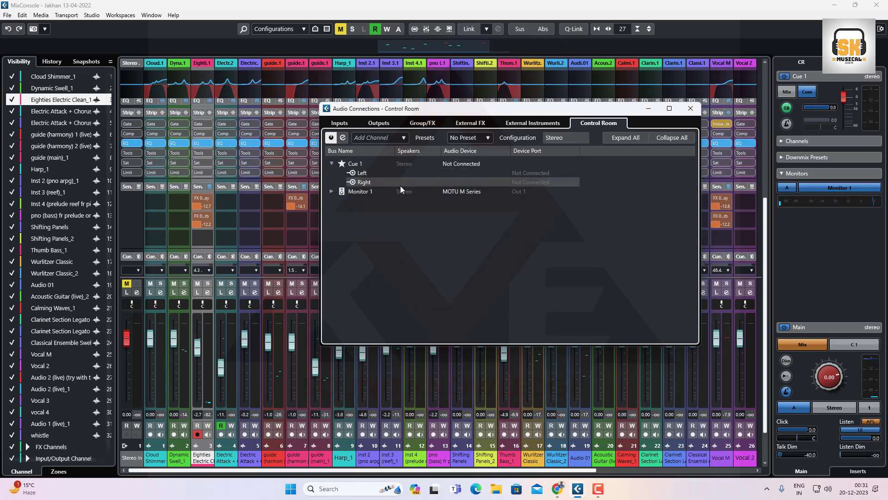
{"action": "left_click", "coordinate": [535, 173]}
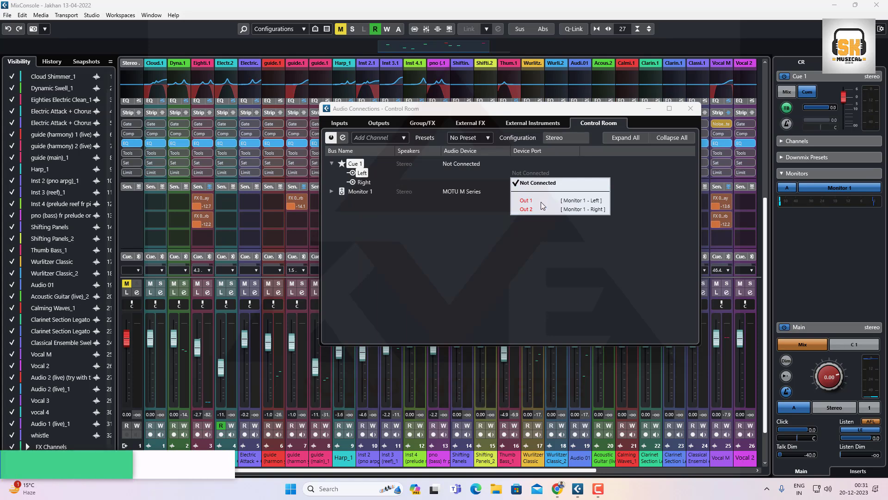
{"action": "left_click", "coordinate": [463, 236]}
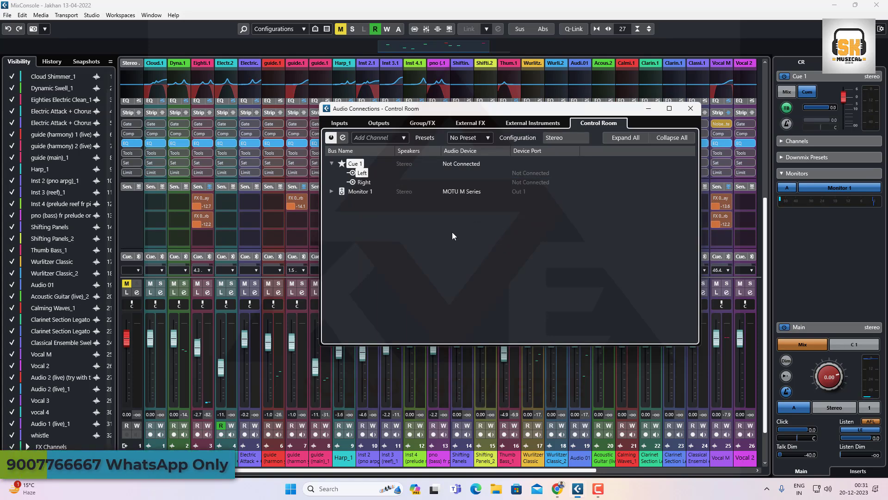
{"action": "left_click", "coordinate": [332, 191]}
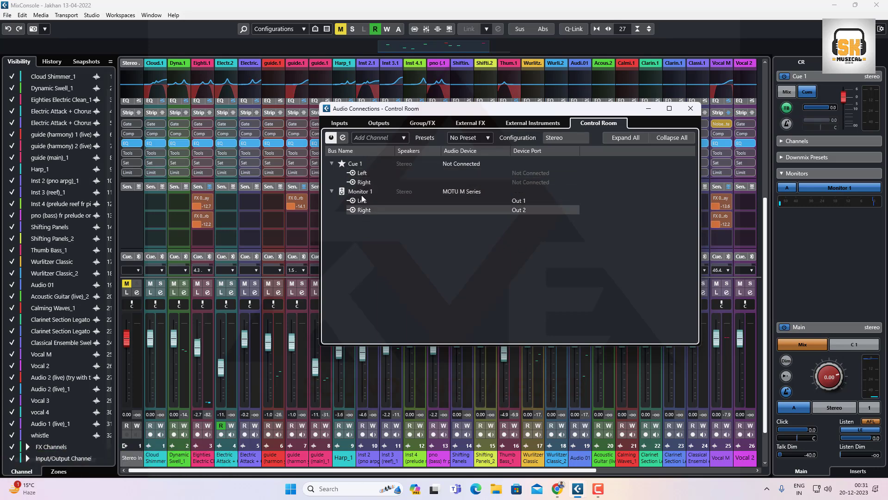
{"action": "left_click", "coordinate": [356, 164]}
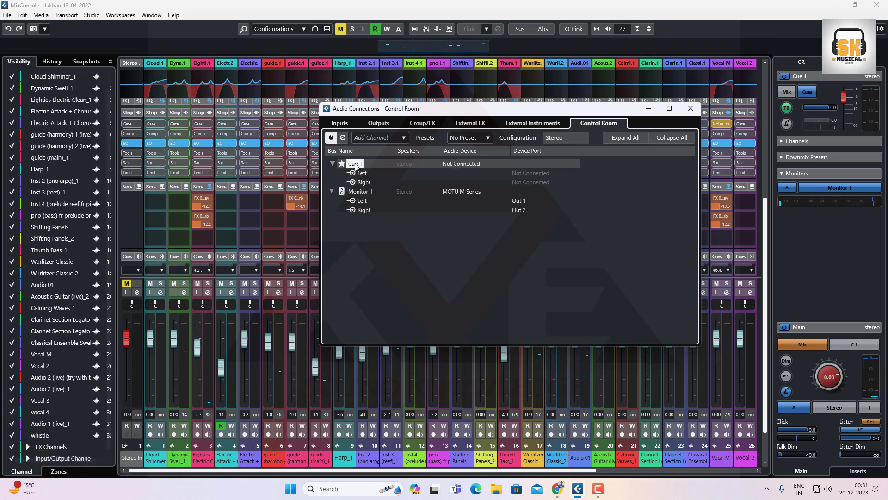
- Add two more stereo cue channels, Cue 2 and Cue 3, to the Control Room
{"action": "left_click", "coordinate": [373, 137]}
{"action": "left_click", "coordinate": [388, 175]}
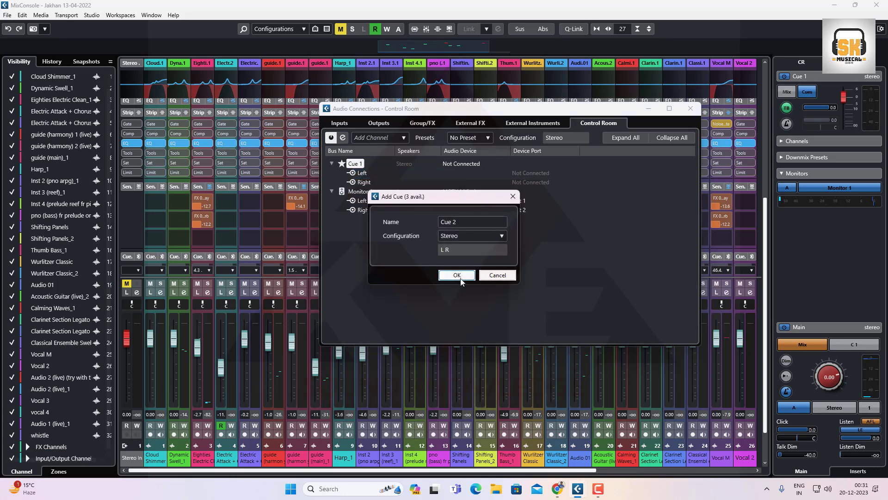
{"action": "left_click", "coordinate": [457, 275]}
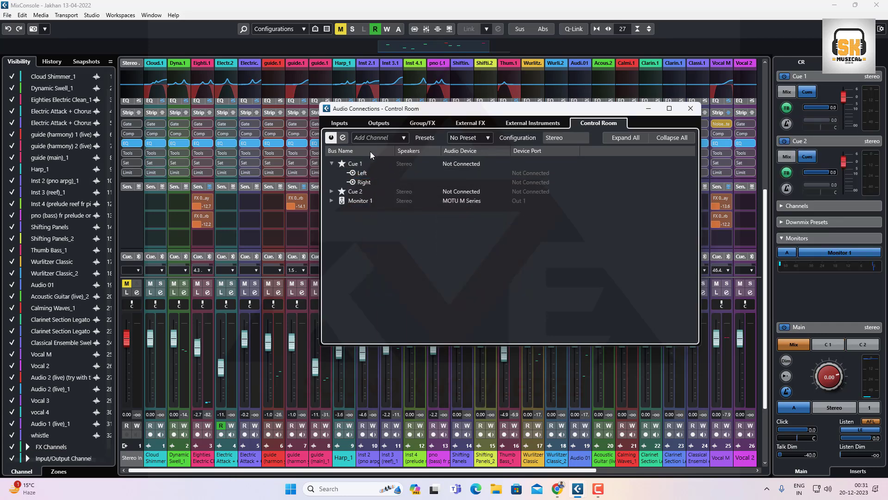
{"action": "left_click", "coordinate": [372, 137]}
{"action": "left_click", "coordinate": [379, 174]}
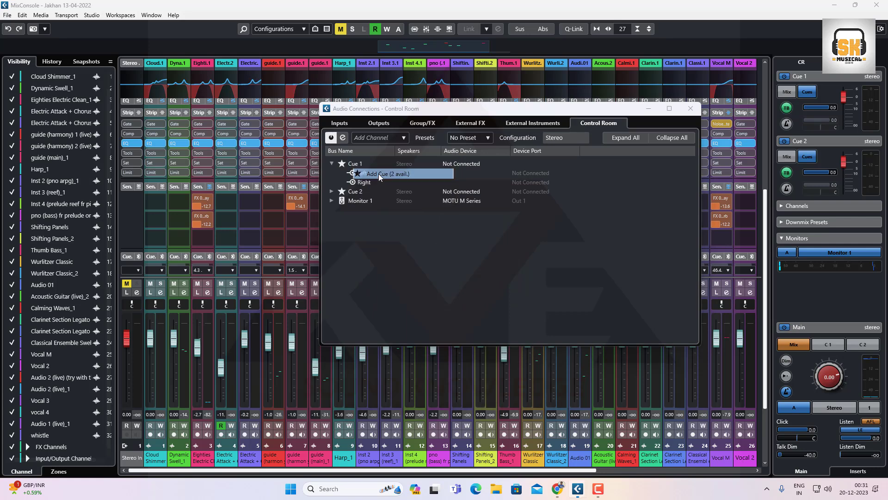
{"action": "left_click", "coordinate": [455, 277]}
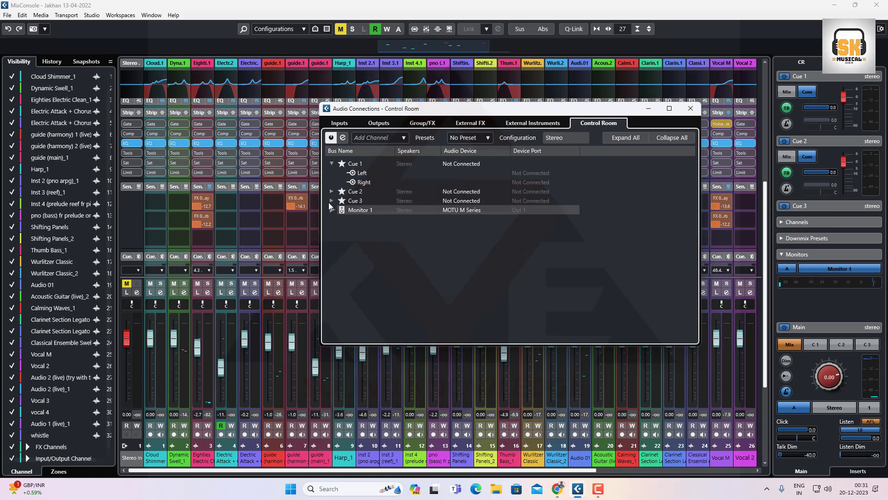
- Expand Cue 2, Cue 3 and Monitor 1 to show their left and right device ports
{"action": "left_click", "coordinate": [357, 164]}
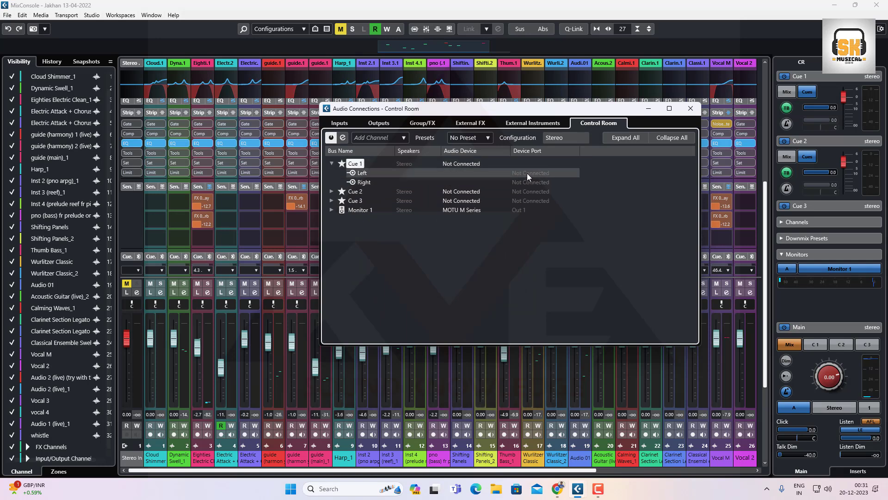
{"action": "left_click", "coordinate": [331, 191]}
{"action": "left_click", "coordinate": [332, 219]}
{"action": "left_click", "coordinate": [332, 247]}
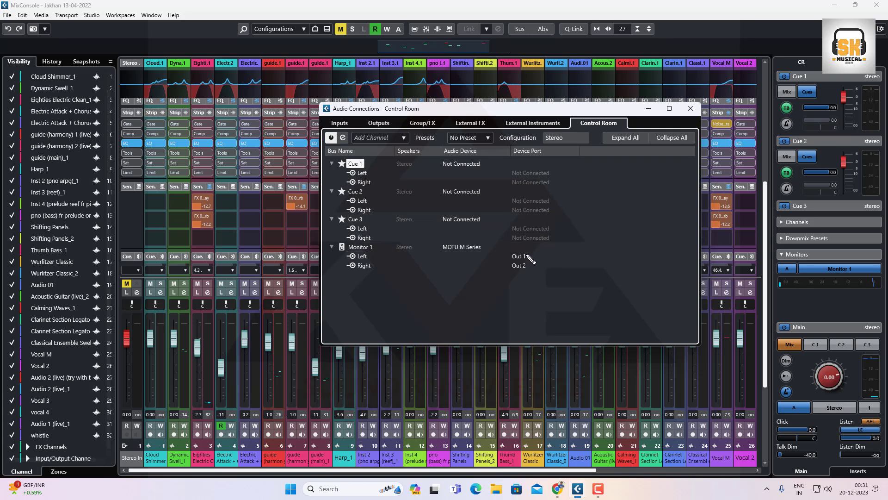
- Tick Monitor 1's outputs, write ports 3 to 8 beside the three cues, and sketch a box wired to ports 3 and 4
{"action": "left_click_drag", "start_coordinate": [528, 266], "coordinate": [535, 260]}
{"action": "mouse_move", "coordinate": [559, 170]}
{"action": "left_mouse_down"}
{"action": "mouse_move", "coordinate": [554, 202]}
{"action": "mouse_move", "coordinate": [562, 194]}
{"action": "left_mouse_up"}
{"action": "left_click_drag", "start_coordinate": [563, 195], "coordinate": [556, 242]}
{"action": "mouse_move", "coordinate": [557, 168]}
{"action": "left_mouse_down"}
{"action": "mouse_move", "coordinate": [592, 164]}
{"action": "mouse_move", "coordinate": [572, 179]}
{"action": "mouse_move", "coordinate": [597, 163]}
{"action": "mouse_move", "coordinate": [597, 182]}
{"action": "mouse_move", "coordinate": [597, 161]}
{"action": "mouse_move", "coordinate": [670, 159]}
{"action": "mouse_move", "coordinate": [676, 175]}
{"action": "mouse_move", "coordinate": [600, 182]}
{"action": "left_mouse_up"}
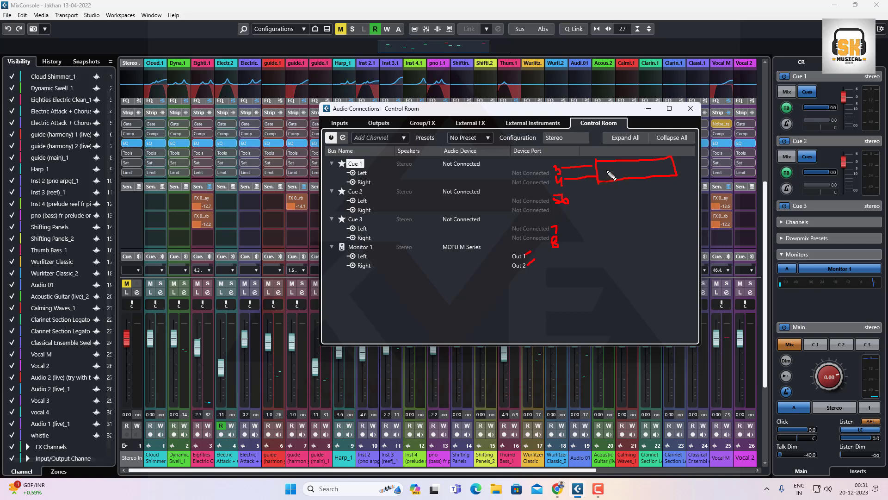
- Dot outputs on the sketched box, wire ports 5 and 6 to two speaker boxes, circle 7 and 8 with cables, and clear the drawing
{"action": "left_click", "coordinate": [619, 169]}
{"action": "left_click", "coordinate": [655, 163]}
{"action": "mouse_move", "coordinate": [570, 201]}
{"action": "left_mouse_down"}
{"action": "mouse_move", "coordinate": [607, 208]}
{"action": "mouse_move", "coordinate": [619, 187]}
{"action": "mouse_move", "coordinate": [608, 207]}
{"action": "mouse_move", "coordinate": [605, 194]}
{"action": "mouse_move", "coordinate": [641, 204]}
{"action": "mouse_move", "coordinate": [647, 187]}
{"action": "mouse_move", "coordinate": [648, 200]}
{"action": "mouse_move", "coordinate": [664, 185]}
{"action": "mouse_move", "coordinate": [648, 201]}
{"action": "left_mouse_up"}
{"action": "mouse_move", "coordinate": [561, 239]}
{"action": "left_mouse_down"}
{"action": "mouse_move", "coordinate": [553, 218]}
{"action": "mouse_move", "coordinate": [545, 240]}
{"action": "mouse_move", "coordinate": [564, 242]}
{"action": "mouse_move", "coordinate": [557, 217]}
{"action": "mouse_move", "coordinate": [595, 224]}
{"action": "mouse_move", "coordinate": [599, 235]}
{"action": "left_mouse_up"}
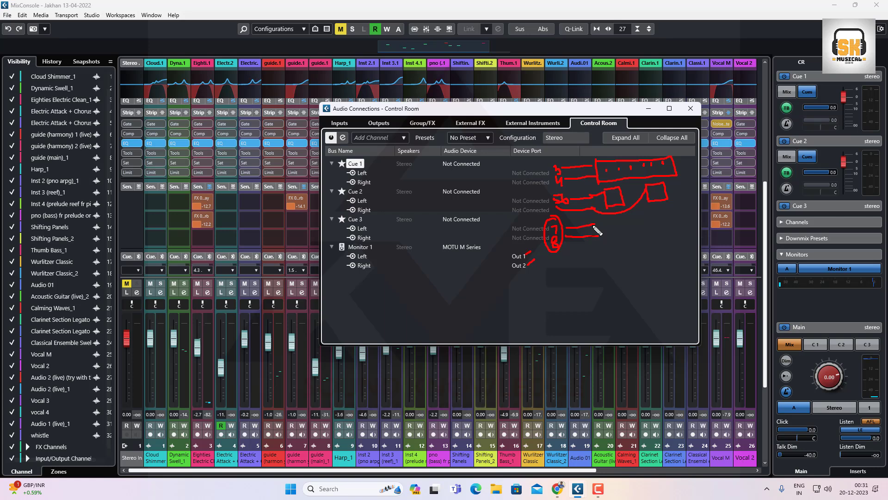
{"action": "key", "text": "Escape"}
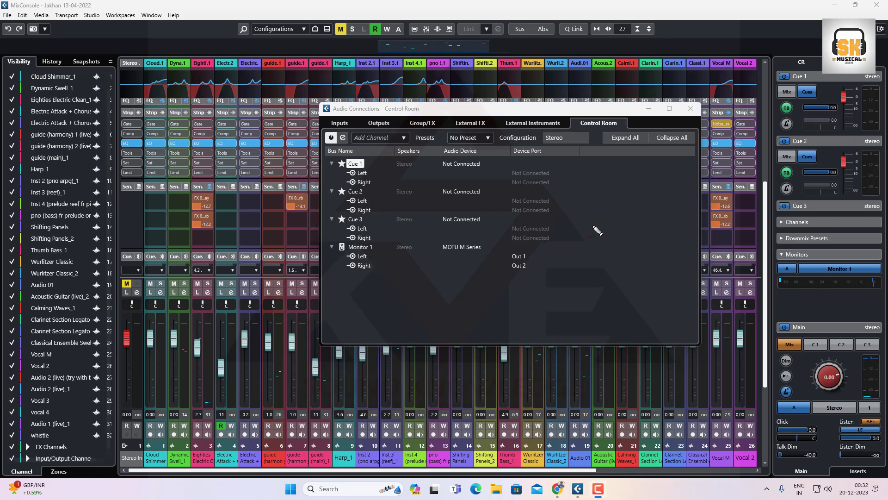
- Close Audio Connections and collapse the Cue 1 and Cue 2 sections in the Control Room
{"action": "left_click", "coordinate": [690, 109]}
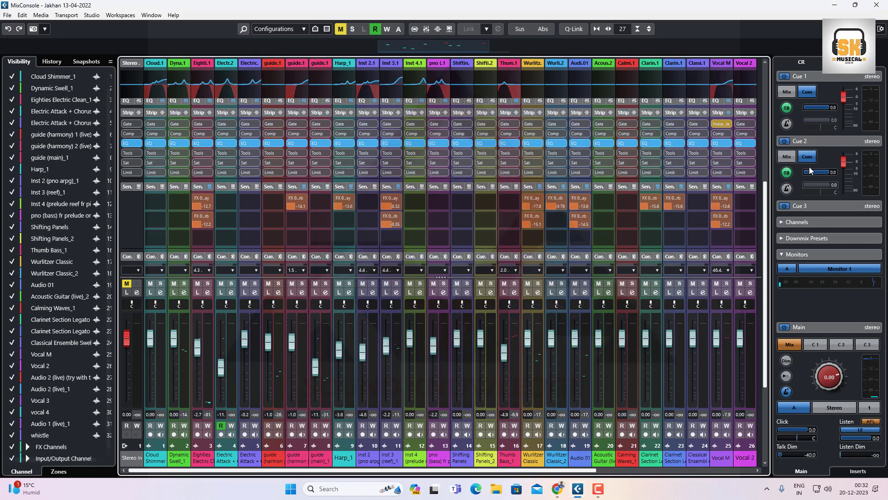
{"action": "left_click", "coordinate": [811, 76]}
{"action": "left_click", "coordinate": [809, 95]}
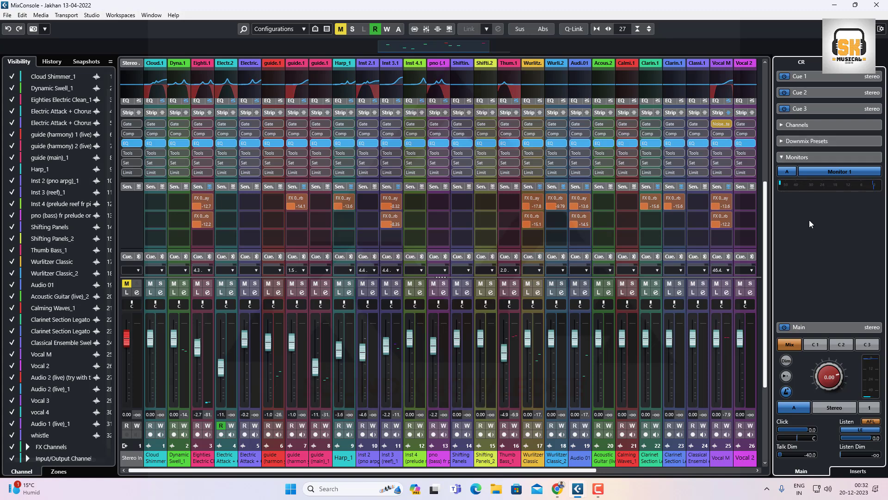
- Inspect the Control Room's Main, Monitors and Downmix Presets sections, leaving Downmix Presets collapsed
{"action": "left_click_drag", "start_coordinate": [806, 328], "coordinate": [804, 373]}
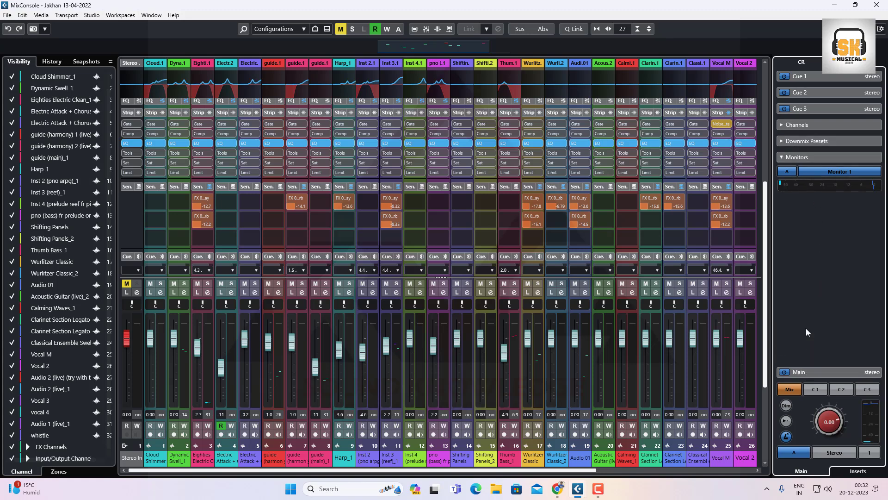
{"action": "left_click", "coordinate": [792, 158]}
{"action": "left_click", "coordinate": [791, 158]}
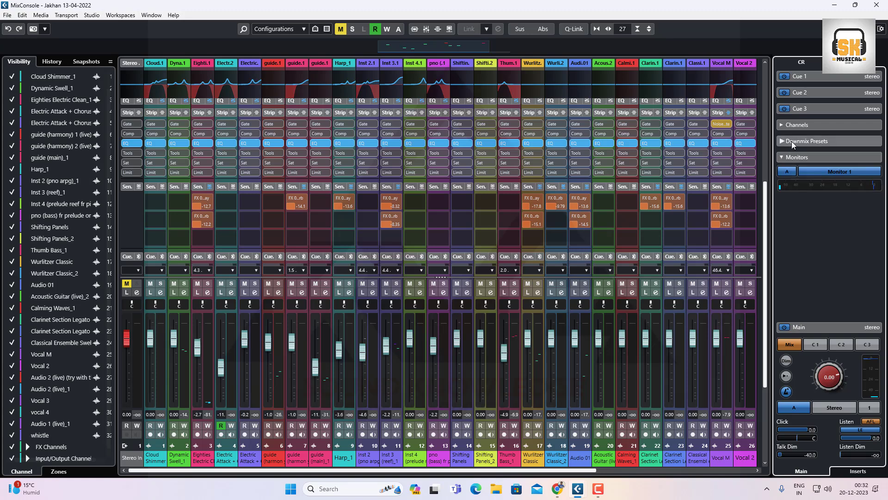
{"action": "left_click", "coordinate": [792, 141]}
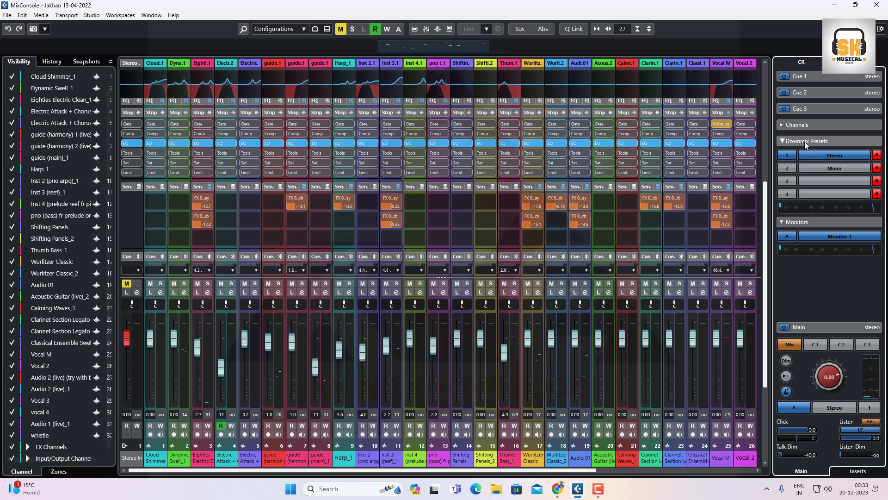
{"action": "left_click", "coordinate": [804, 142]}
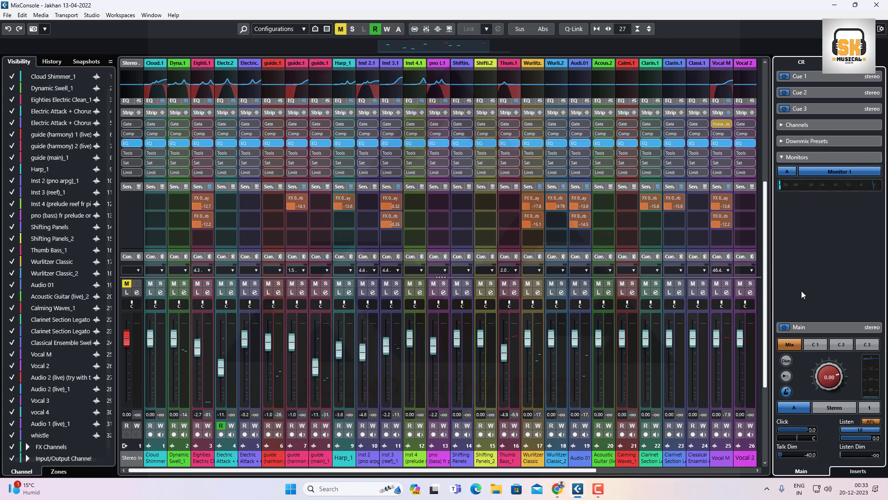
{"action": "right_click", "coordinate": [795, 184]}
{"action": "left_click", "coordinate": [807, 278]}
{"action": "left_click", "coordinate": [597, 488]}
{"action": "left_click", "coordinate": [847, 429]}
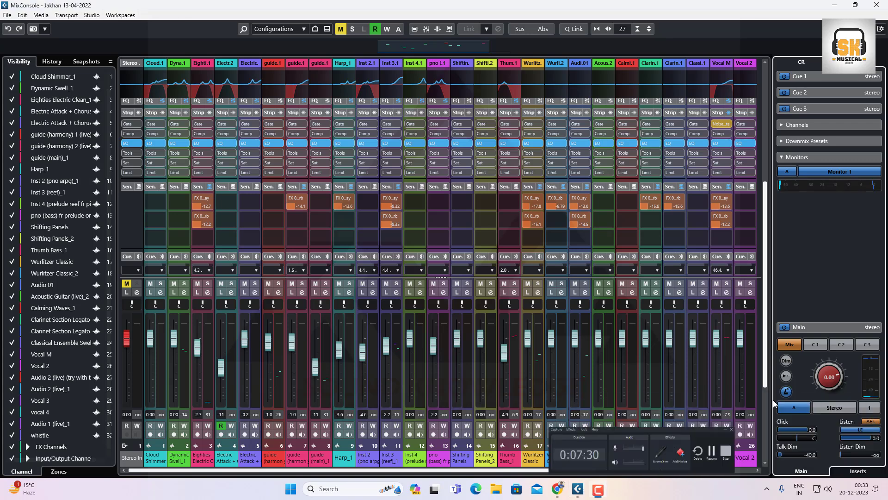
- Select the mixer channels from Cloud Shimmer_1 down through the FX channels and activate all their cue sends
{"action": "left_click", "coordinate": [57, 77]}
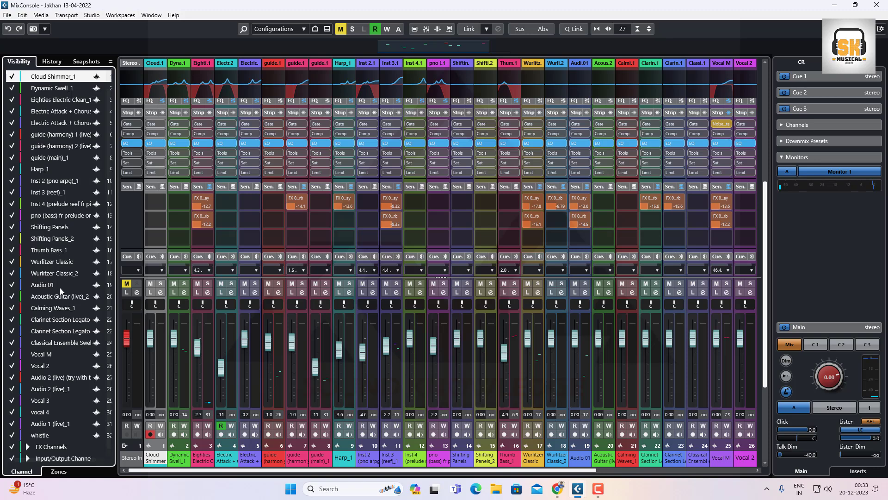
{"action": "left_click", "coordinate": [64, 449], "text": "shift"}
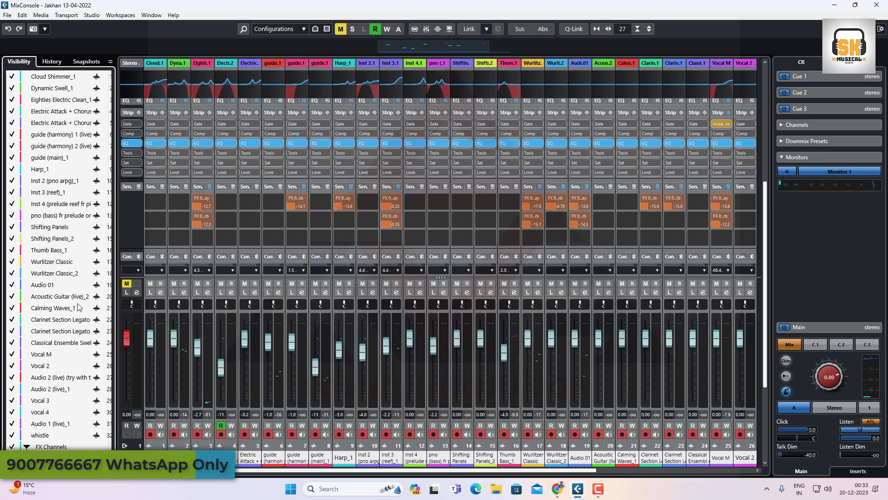
{"action": "right_click", "coordinate": [805, 208]}
{"action": "mouse_move", "coordinate": [808, 216]}
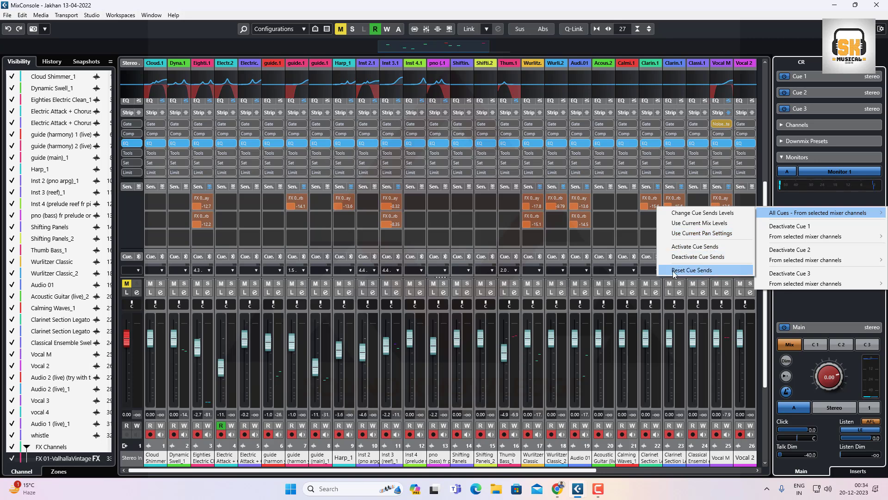
{"action": "left_click", "coordinate": [695, 248]}
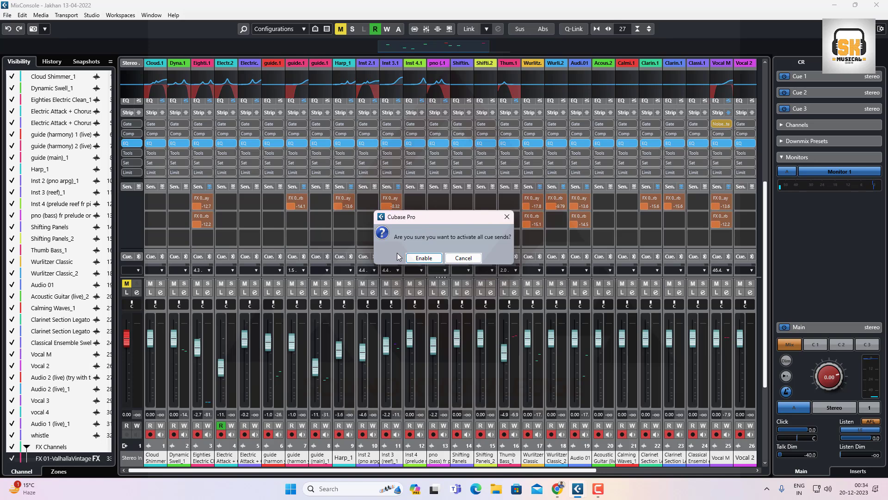
{"action": "left_click", "coordinate": [423, 258]}
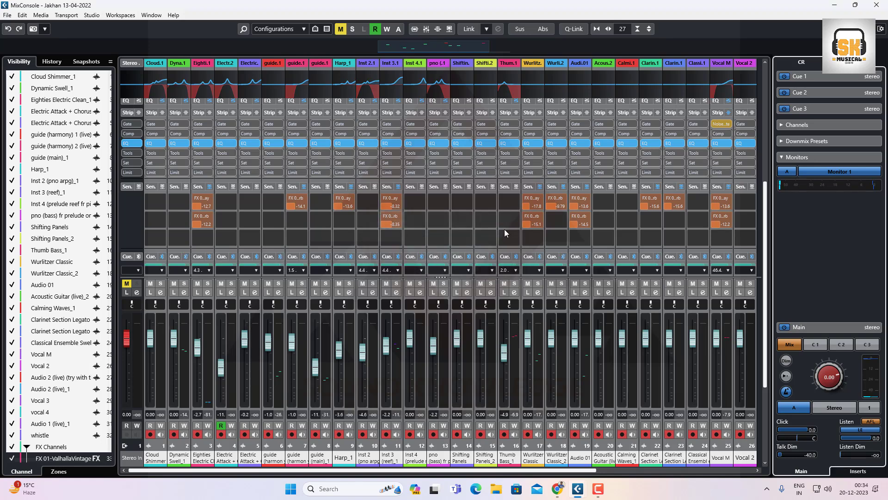
{"action": "scroll", "coordinate": [504, 229], "scroll_direction": "down", "scroll_amount": 2}
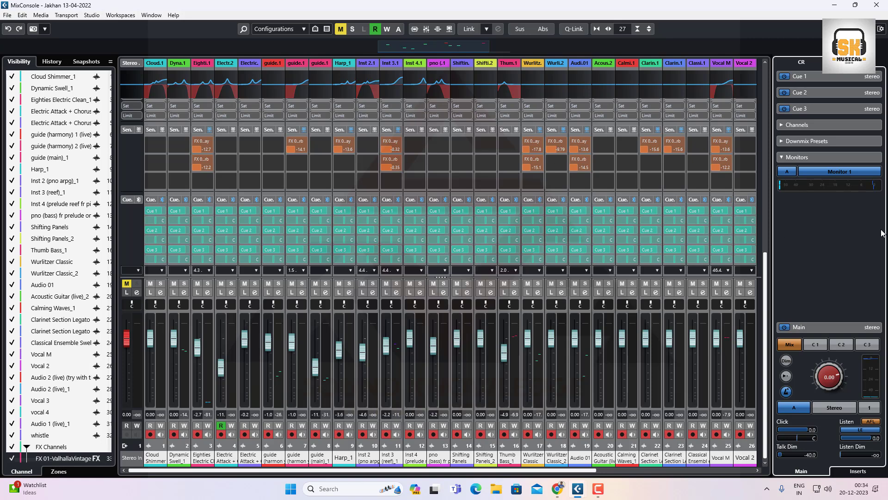
- Assign the current mix levels to all cue sends of the selected mixer channels
{"action": "right_click", "coordinate": [804, 203]}
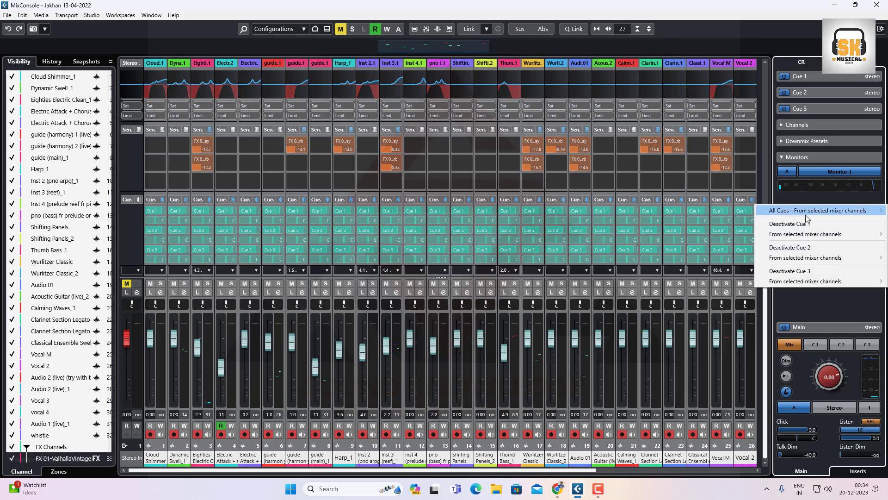
{"action": "mouse_move", "coordinate": [771, 213]}
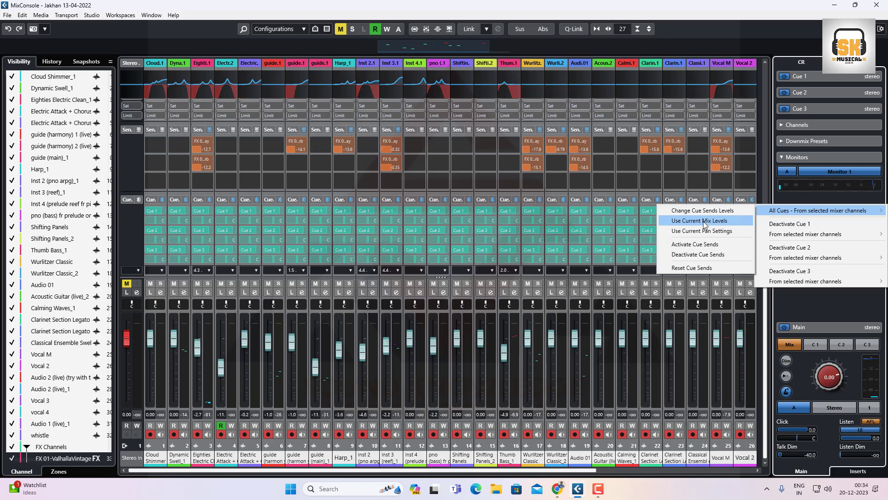
{"action": "left_click", "coordinate": [816, 210]}
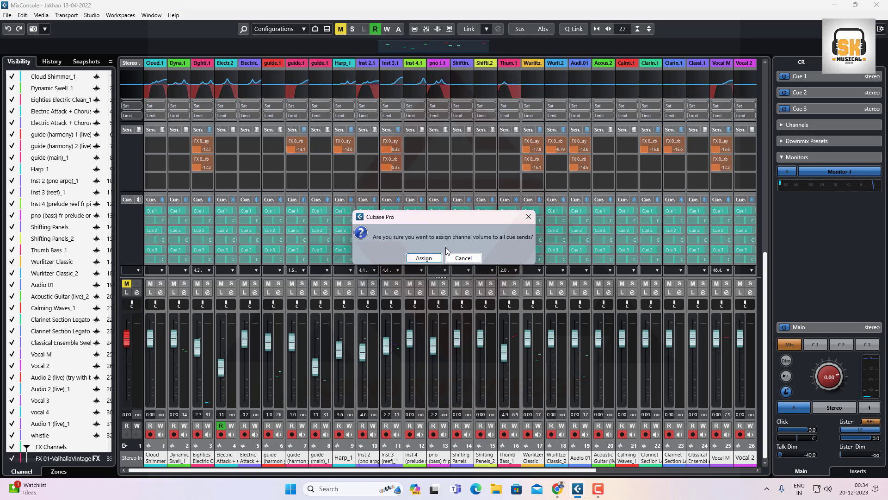
{"action": "left_click", "coordinate": [425, 259]}
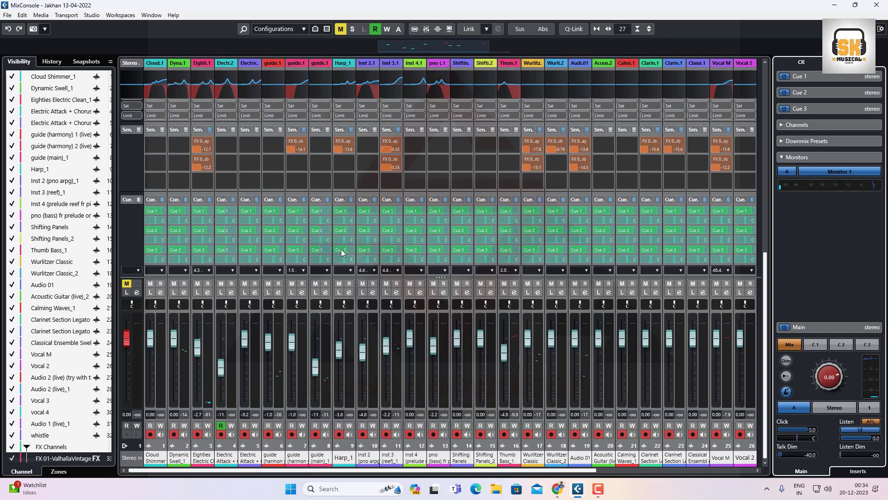
- Assign the current pan settings to all cue sends of the selected mixer channels
{"action": "right_click", "coordinate": [788, 210]}
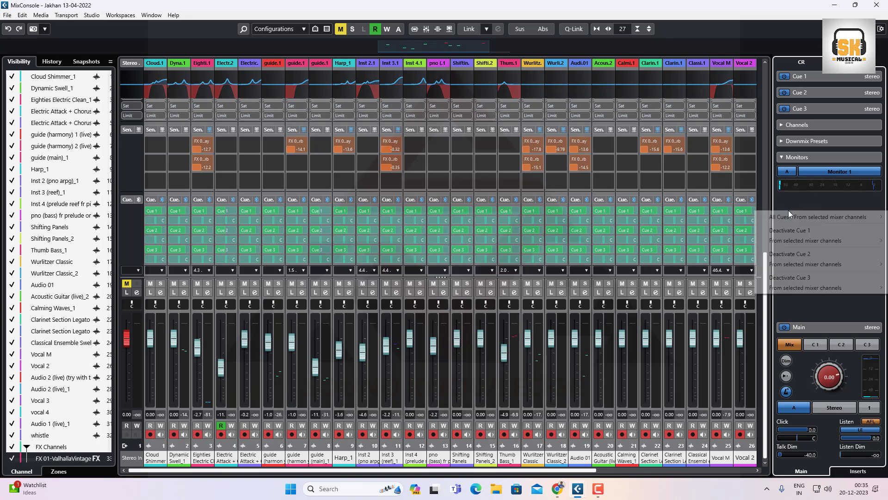
{"action": "mouse_move", "coordinate": [798, 221]}
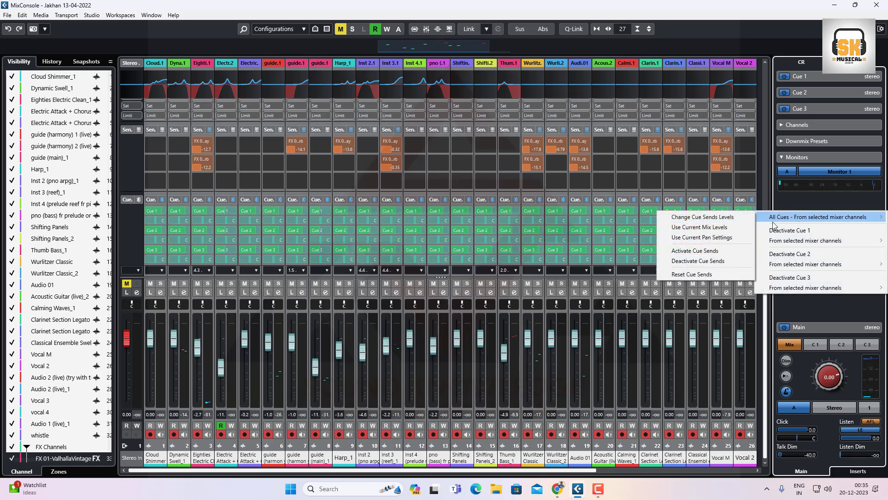
{"action": "left_click", "coordinate": [700, 237]}
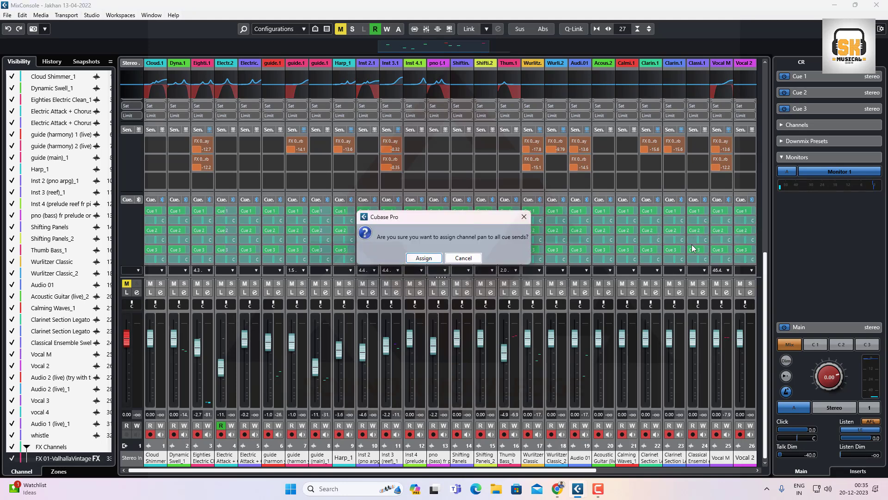
{"action": "left_click", "coordinate": [424, 257]}
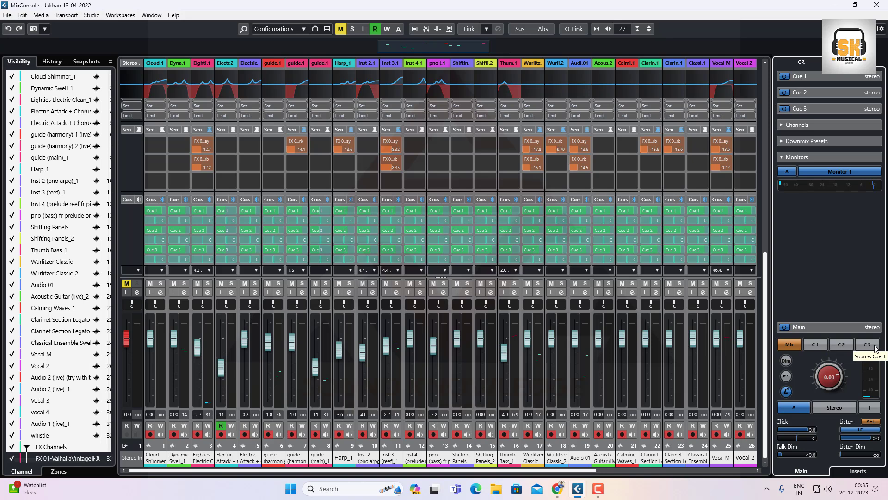
- Set the Control Room's Main source to Cue 1 and sketch a dotted box wired to it
{"action": "left_click", "coordinate": [815, 345]}
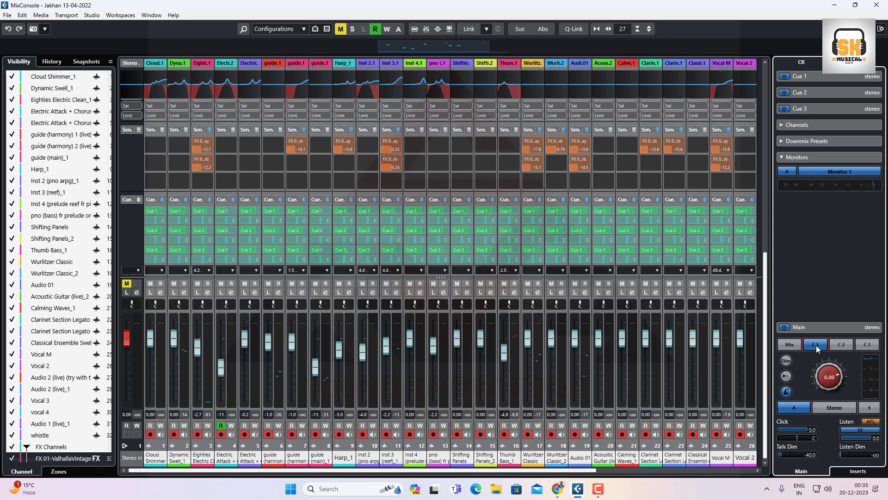
{"action": "left_click_drag", "start_coordinate": [817, 341], "coordinate": [815, 279]}
{"action": "left_click_drag", "start_coordinate": [807, 342], "coordinate": [801, 283]}
{"action": "mouse_move", "coordinate": [778, 245]}
{"action": "left_mouse_down"}
{"action": "mouse_move", "coordinate": [846, 238]}
{"action": "mouse_move", "coordinate": [872, 283]}
{"action": "left_mouse_up"}
{"action": "mouse_move", "coordinate": [775, 246]}
{"action": "left_mouse_down"}
{"action": "mouse_move", "coordinate": [838, 277]}
{"action": "mouse_move", "coordinate": [868, 269]}
{"action": "left_mouse_up"}
{"action": "left_click_drag", "start_coordinate": [784, 257], "coordinate": [850, 246]}
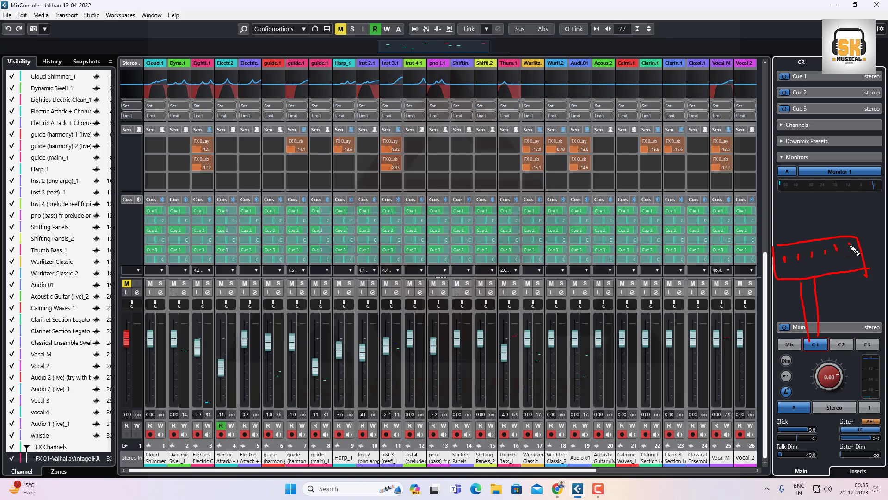
- Sketch three stick-figure listeners linked to the box, circle the channel faders, and clear the drawing
{"action": "mouse_move", "coordinate": [785, 261]}
{"action": "left_mouse_down"}
{"action": "mouse_move", "coordinate": [664, 212]}
{"action": "mouse_move", "coordinate": [637, 215]}
{"action": "mouse_move", "coordinate": [643, 199]}
{"action": "mouse_move", "coordinate": [636, 245]}
{"action": "mouse_move", "coordinate": [663, 240]}
{"action": "left_mouse_up"}
{"action": "left_click_drag", "start_coordinate": [788, 273], "coordinate": [672, 327]}
{"action": "mouse_move", "coordinate": [659, 314]}
{"action": "left_mouse_down"}
{"action": "mouse_move", "coordinate": [639, 353]}
{"action": "mouse_move", "coordinate": [686, 351]}
{"action": "left_mouse_up"}
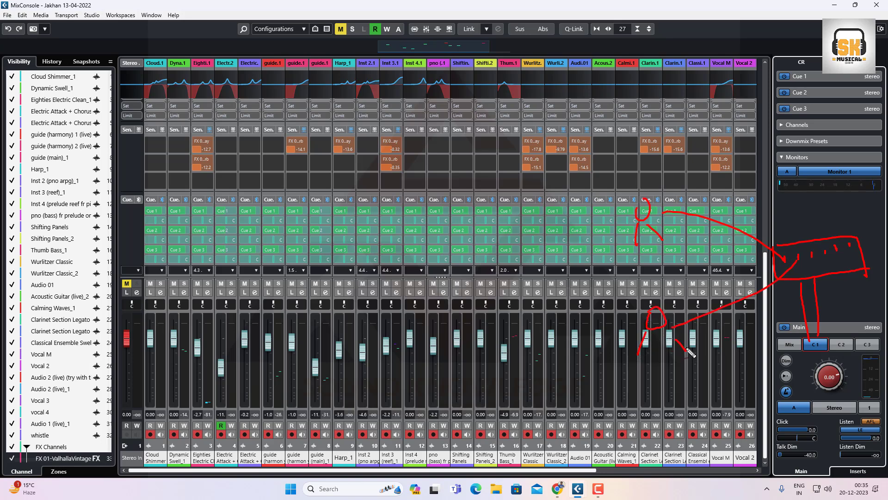
{"action": "mouse_move", "coordinate": [812, 258]}
{"action": "left_mouse_down"}
{"action": "mouse_move", "coordinate": [804, 142]}
{"action": "mouse_move", "coordinate": [814, 165]}
{"action": "left_mouse_up"}
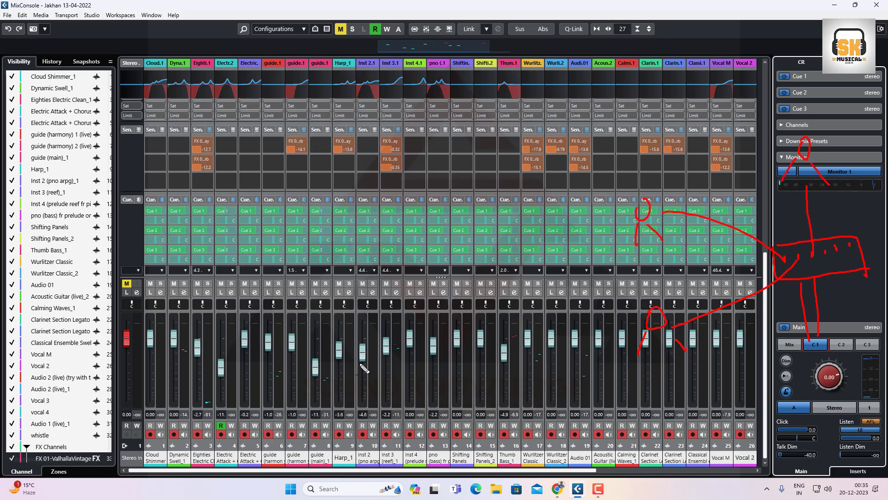
{"action": "mouse_move", "coordinate": [259, 395]}
{"action": "left_mouse_down"}
{"action": "mouse_move", "coordinate": [652, 395]}
{"action": "mouse_move", "coordinate": [746, 353]}
{"action": "mouse_move", "coordinate": [603, 317]}
{"action": "mouse_move", "coordinate": [180, 301]}
{"action": "mouse_move", "coordinate": [158, 383]}
{"action": "mouse_move", "coordinate": [312, 404]}
{"action": "left_mouse_up"}
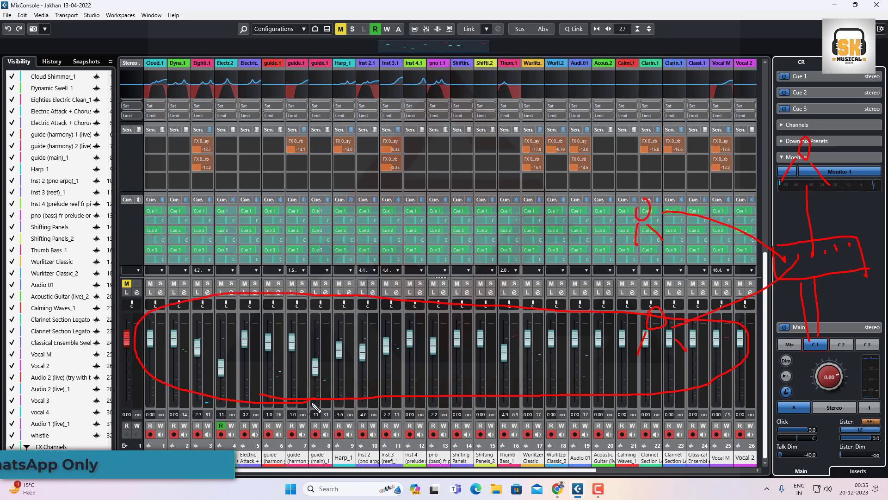
{"action": "key", "text": "Escape"}
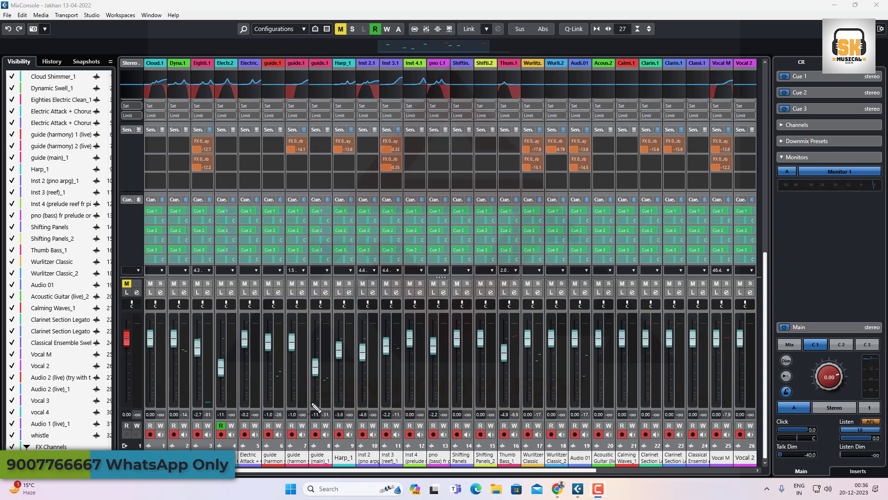
- Switch the Main source to Cue 2 and finally Cue 3, and expand the Cue 1, Cue 2 and Cue 3 sections
{"action": "left_click", "coordinate": [841, 345]}
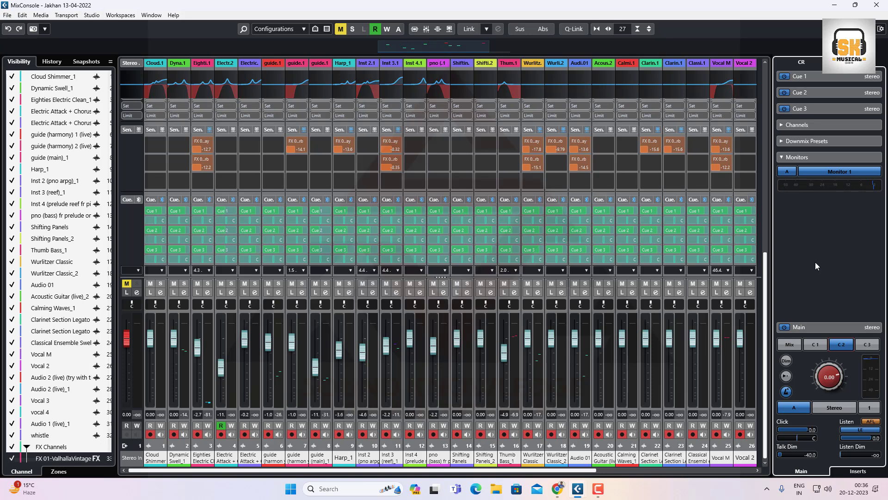
{"action": "left_click", "coordinate": [866, 347]}
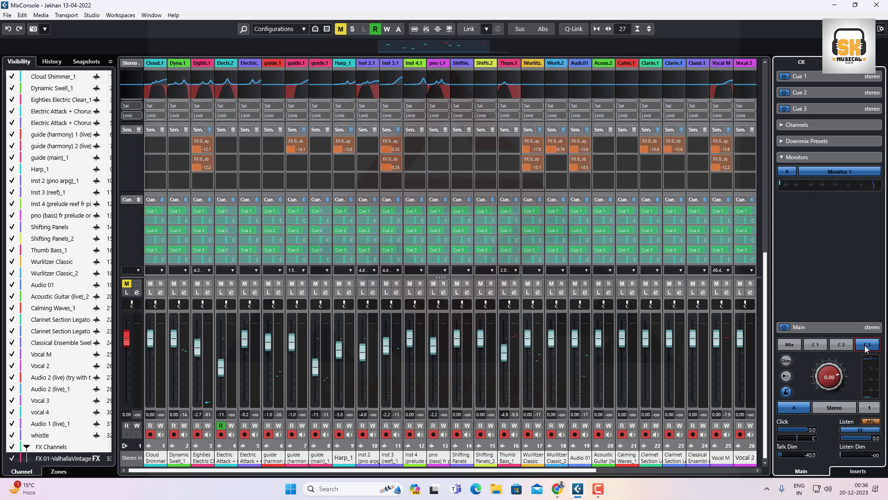
{"action": "left_click", "coordinate": [807, 75]}
{"action": "left_click", "coordinate": [806, 147]}
{"action": "left_click", "coordinate": [806, 208]}
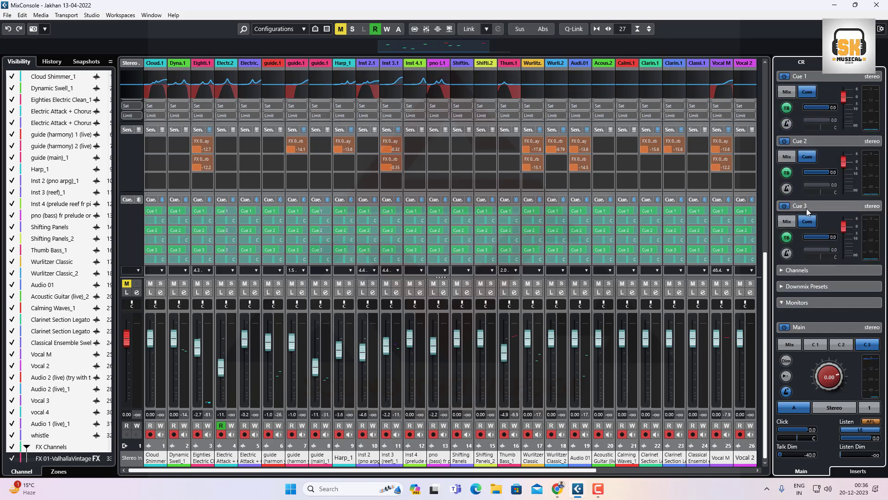
- Toggle Cue 3's source between the monitor Mix and its cue sends, leaving it on Cues
{"action": "left_click", "coordinate": [786, 221]}
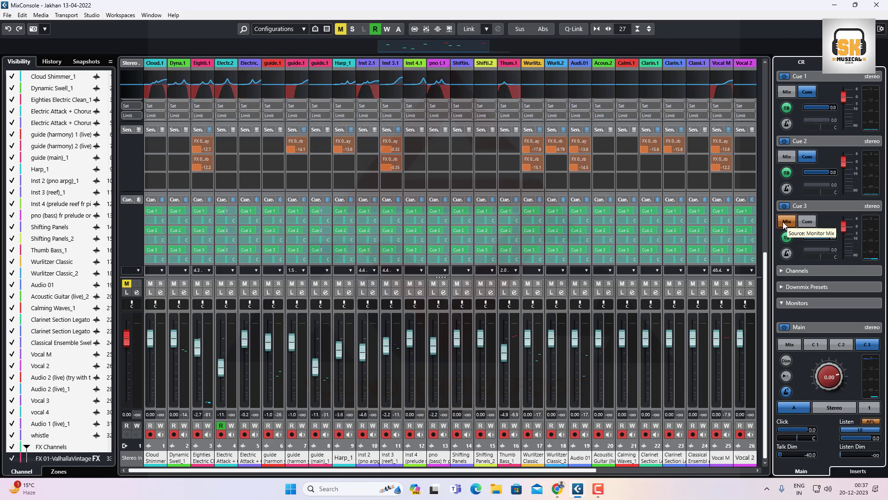
{"action": "left_click", "coordinate": [807, 221]}
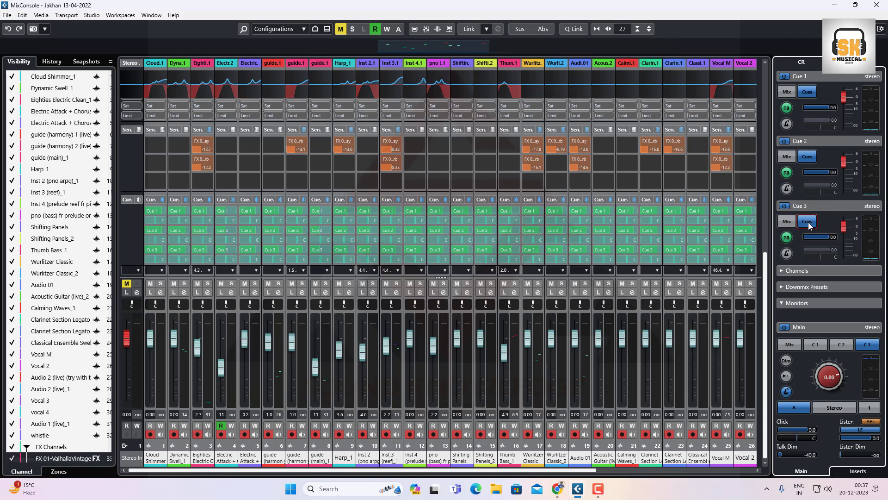
{"action": "left_click", "coordinate": [787, 222]}
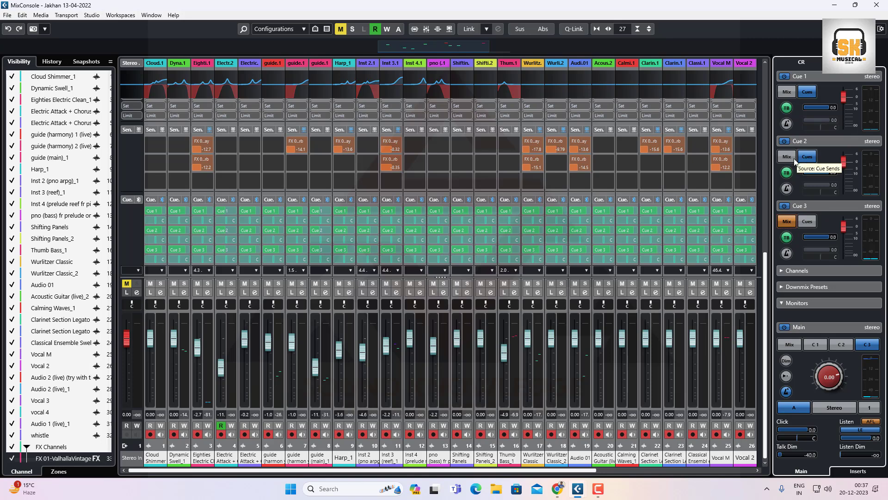
{"action": "left_click", "coordinate": [807, 222]}
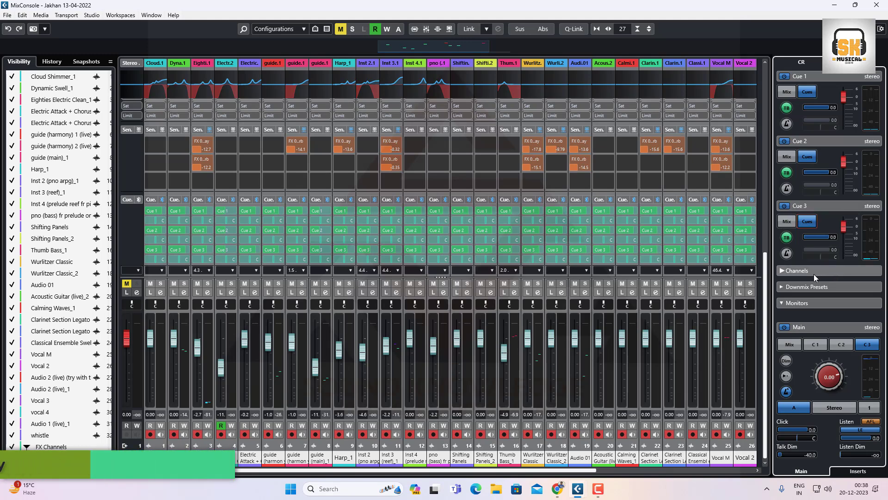
- Review the All Cues options for the selected mixer channels, including Reset Cue Sends, and dismiss them without applying any
{"action": "scroll", "coordinate": [814, 273], "scroll_direction": "down", "scroll_amount": 1}
{"action": "scroll", "coordinate": [805, 328], "scroll_direction": "up", "scroll_amount": 1}
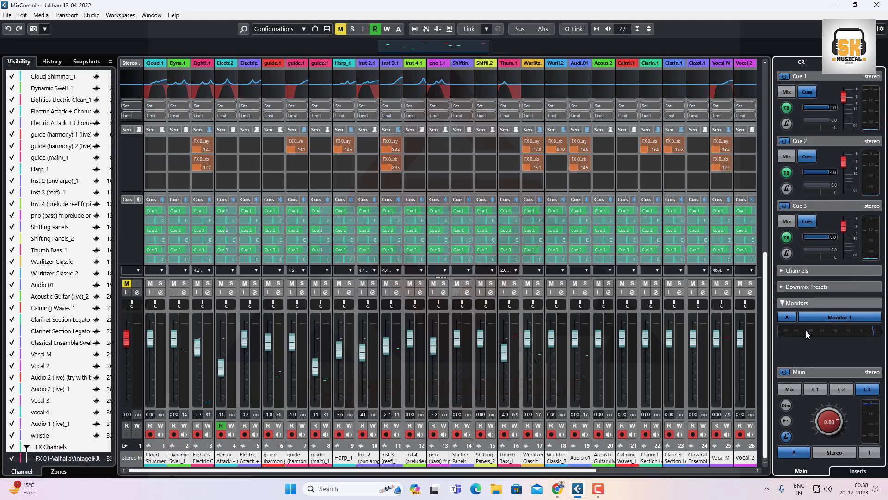
{"action": "right_click", "coordinate": [801, 357]}
{"action": "mouse_move", "coordinate": [787, 363]}
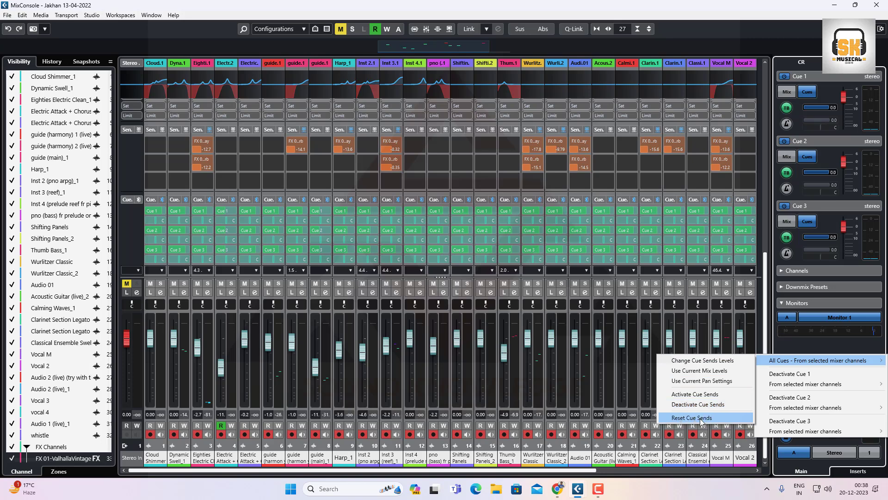
{"action": "left_click", "coordinate": [819, 340]}
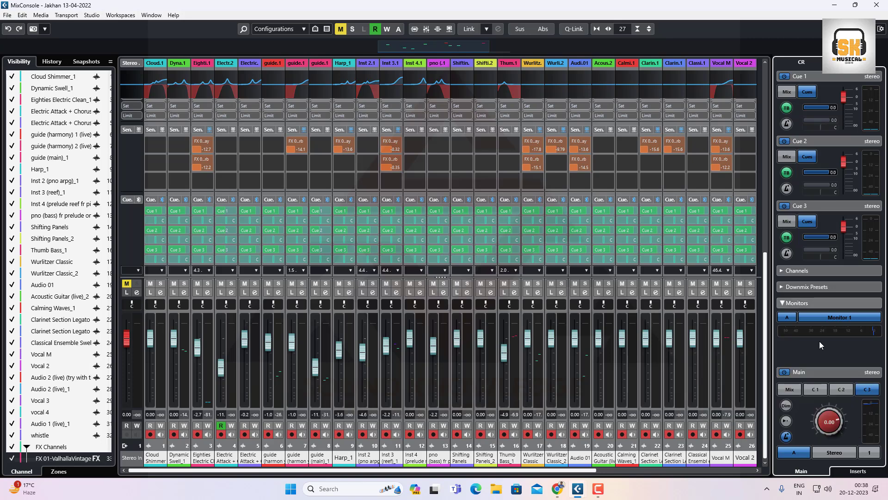